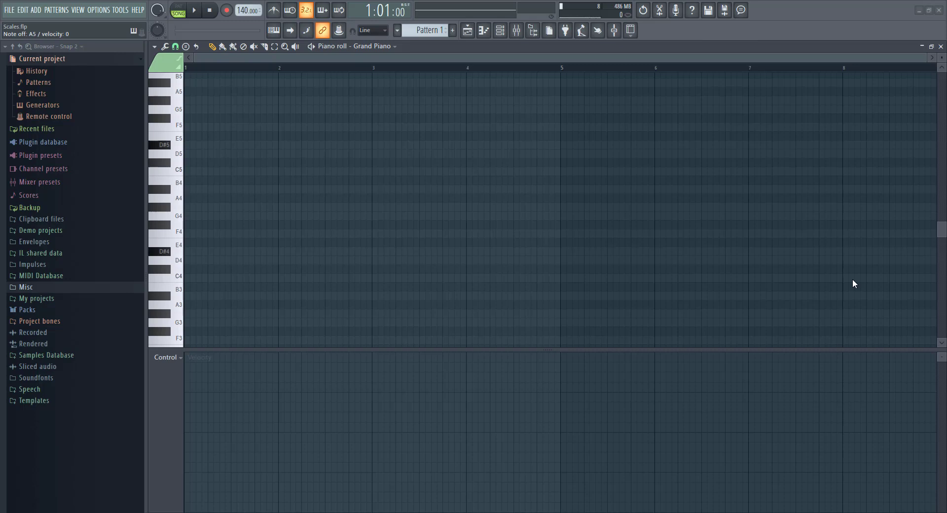
- Set the piano roll's scale highlighting to Major Pentatonic
scroll(228, 139, "up", 1)
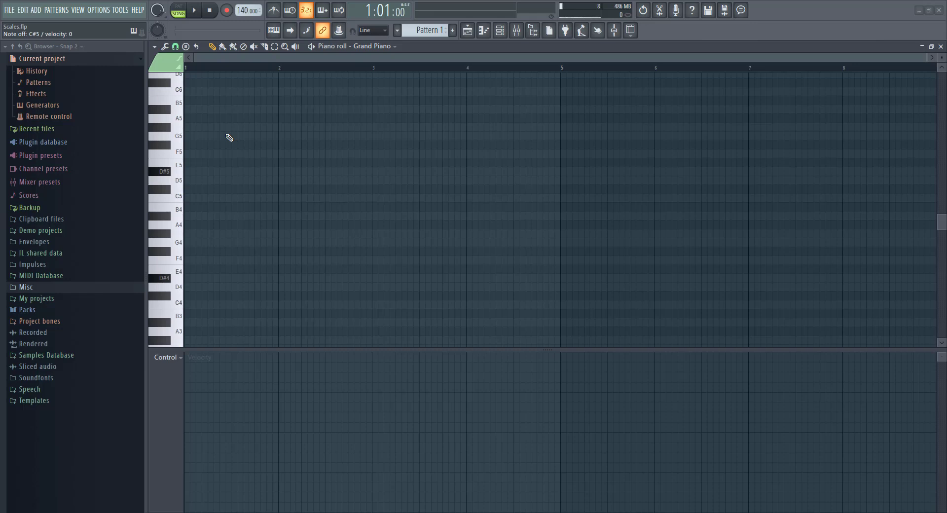
left_click(154, 46)
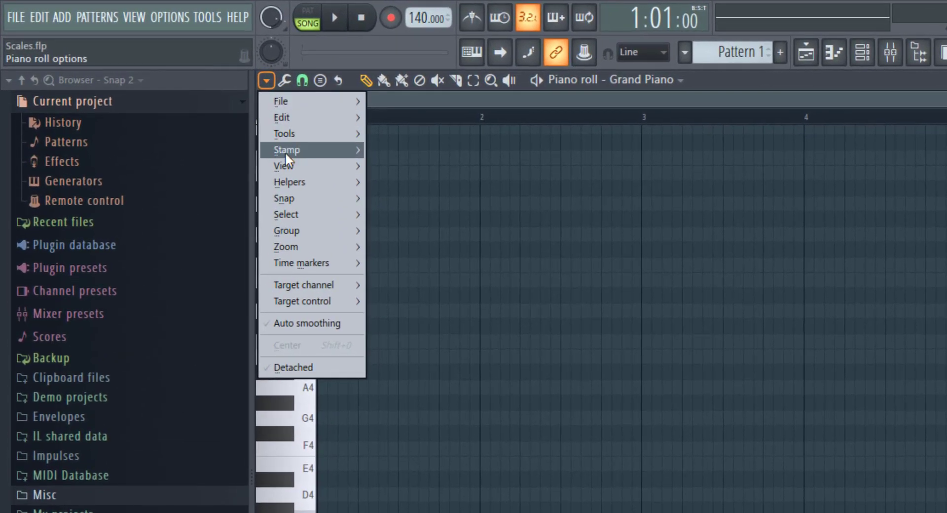
mouse_move(295, 179)
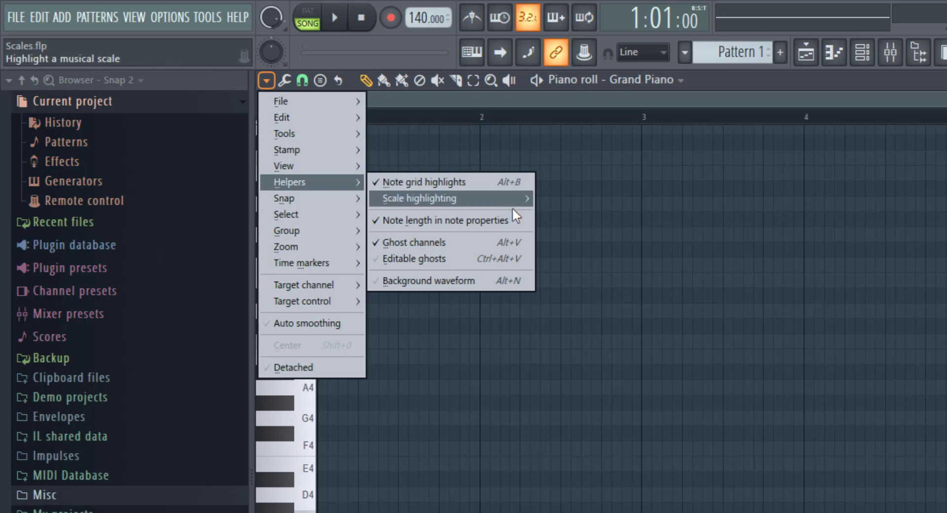
mouse_move(528, 198)
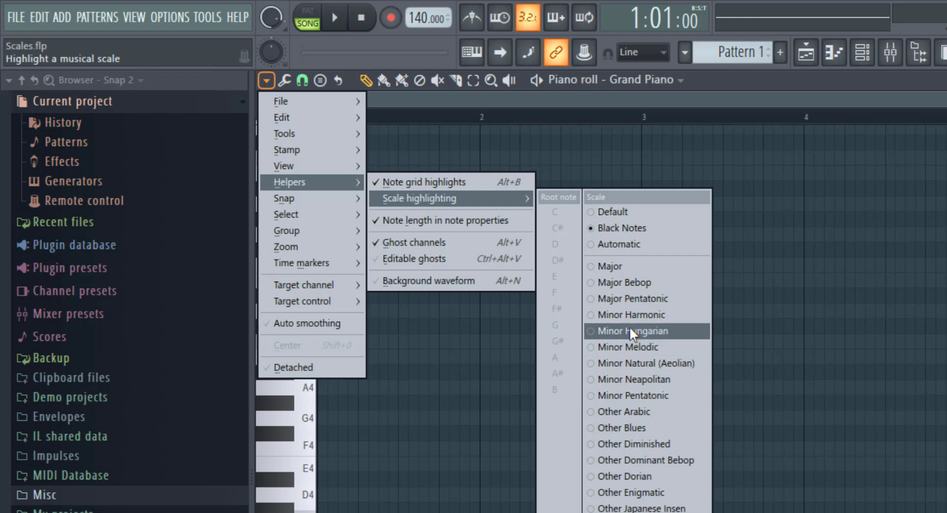
left_click(633, 301)
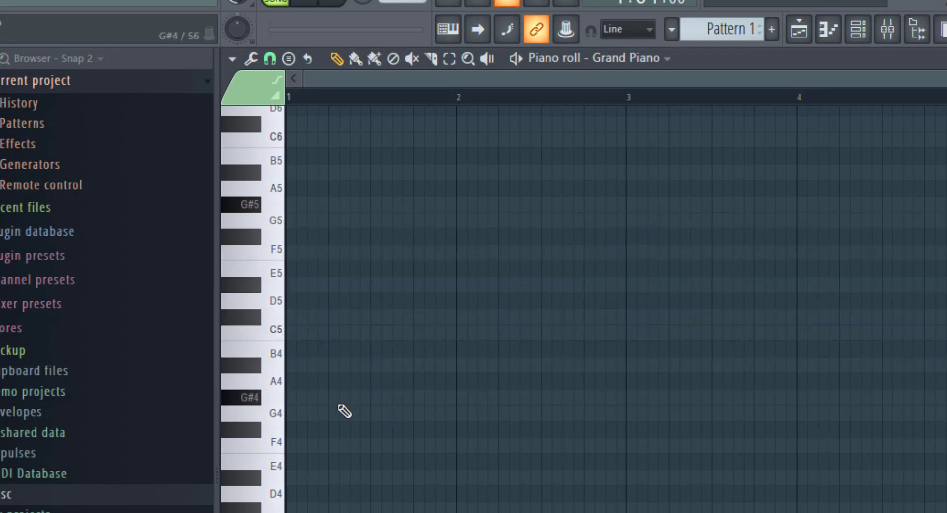
- Draw a chord of G#4, C5 and D#5 at the start of bar 1 and listen to it
left_click(309, 397)
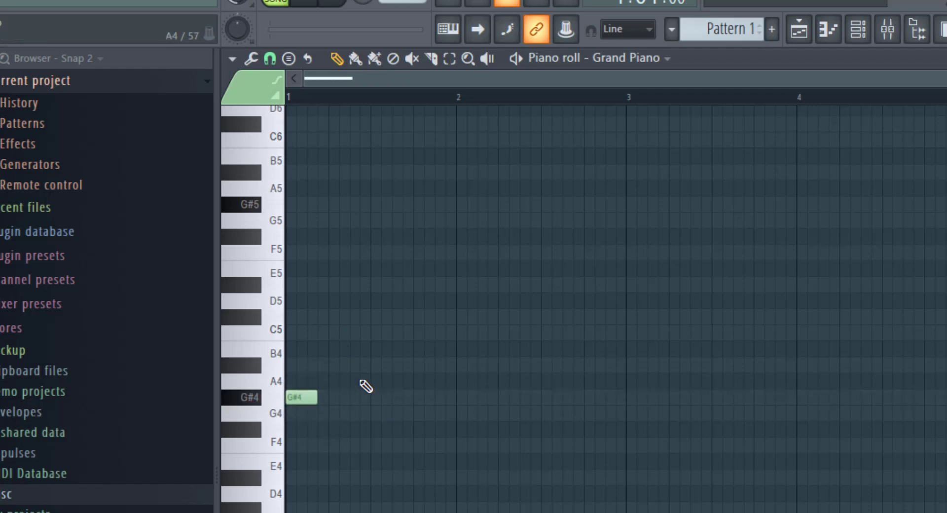
key("ctrl+z")
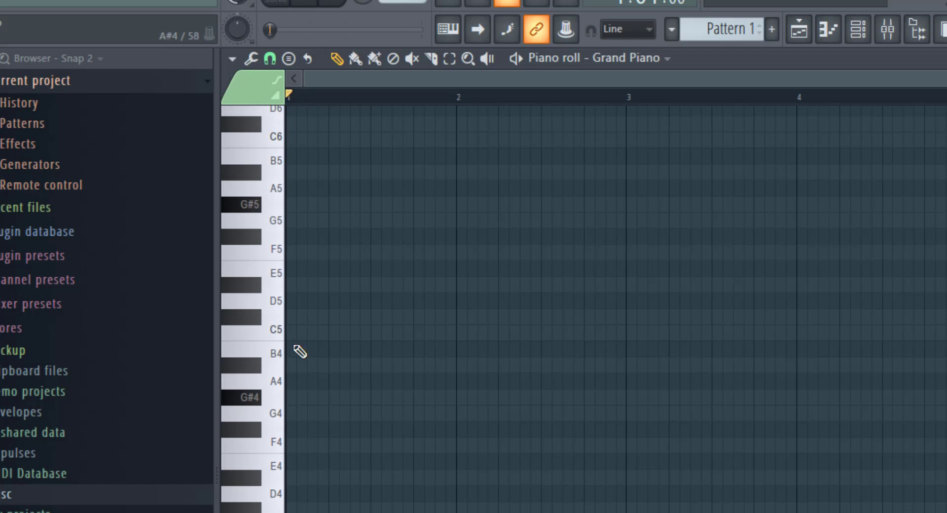
left_click(301, 397)
left_click(299, 333)
left_click(299, 285)
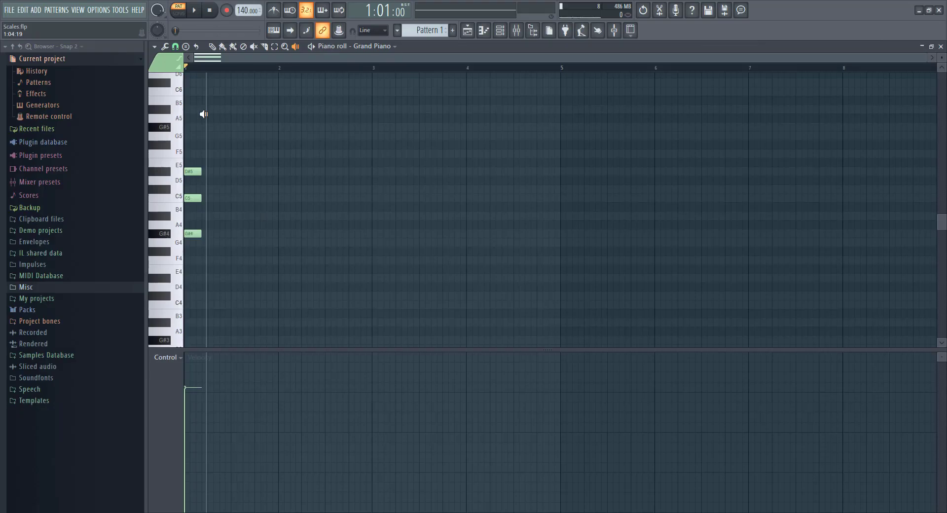
key("space")
- Add a chord of F4, G#4, A#4 and C5 midway through bar 1, and D#4 and G4 at the start of bar 2
left_click(212, 46)
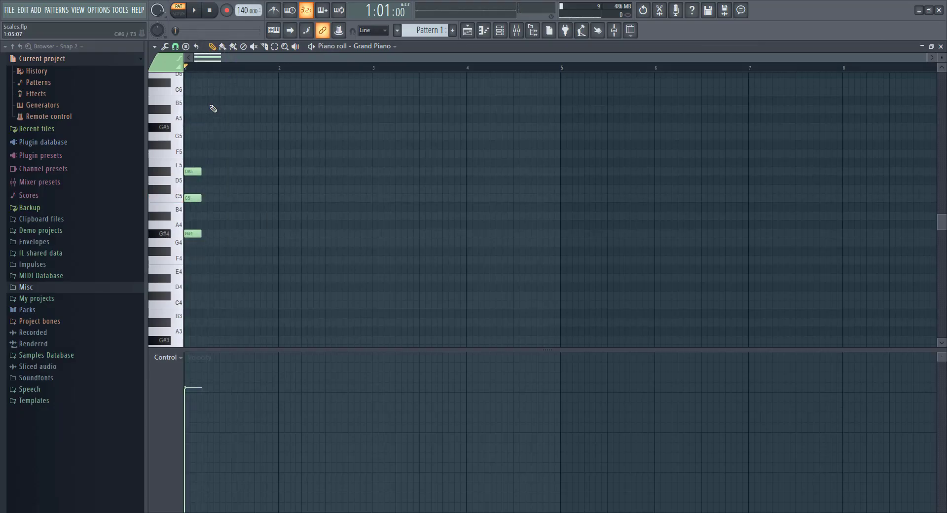
left_click(233, 259)
left_click(233, 233)
left_click_drag(233, 208, 235, 216)
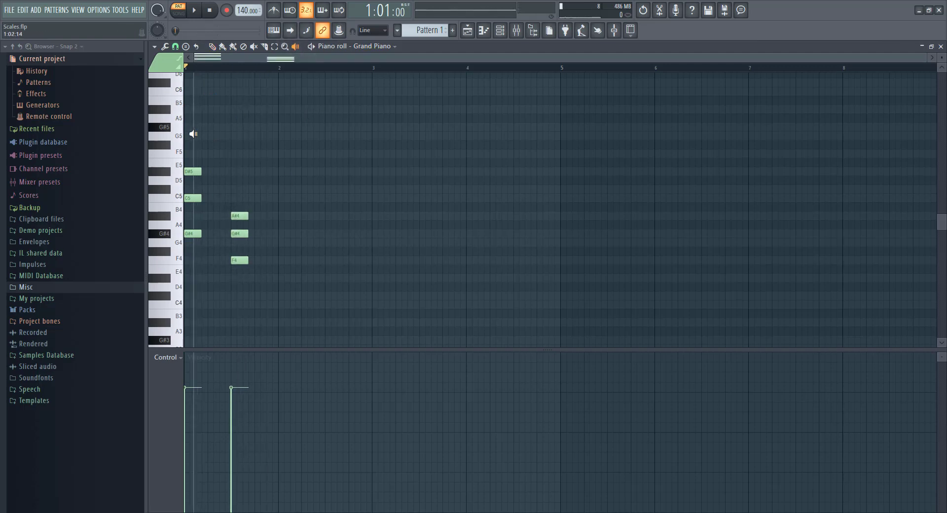
left_click_drag(192, 133, 239, 141)
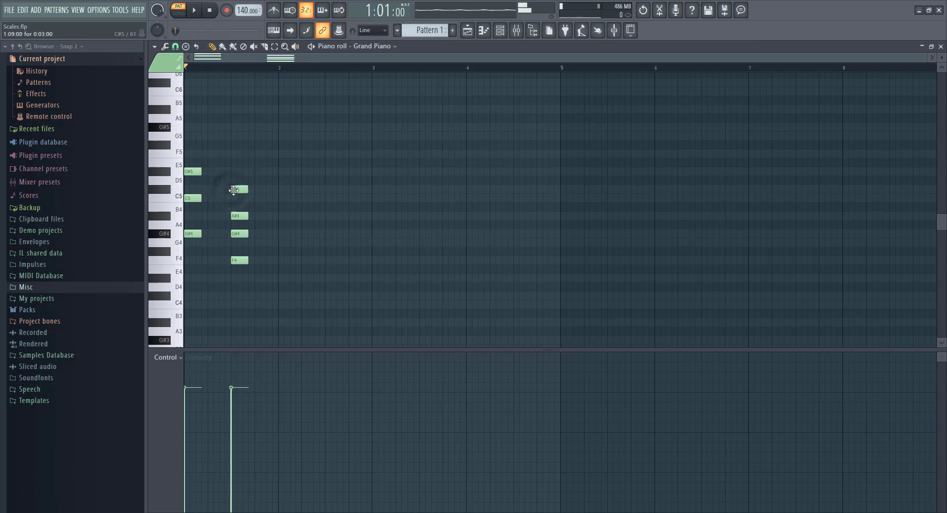
left_click_drag(187, 131, 187, 131)
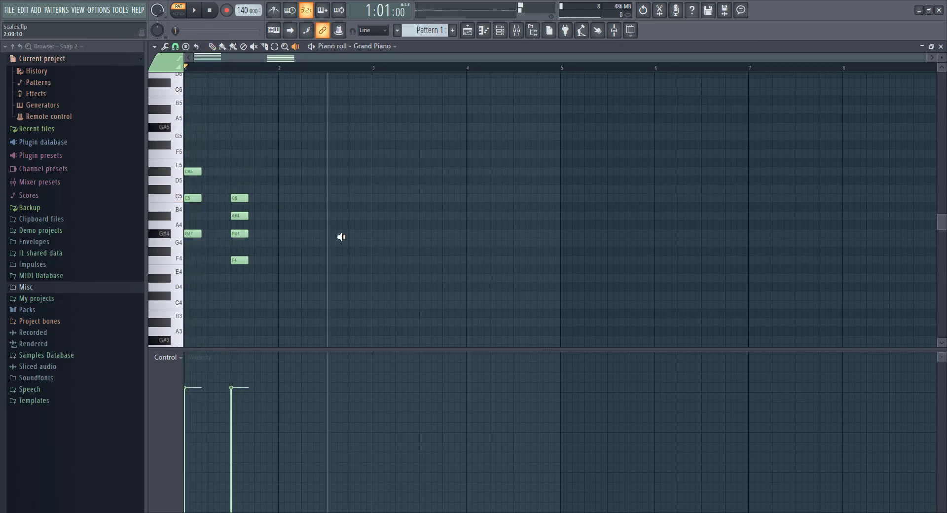
left_click_drag(240, 184, 238, 183)
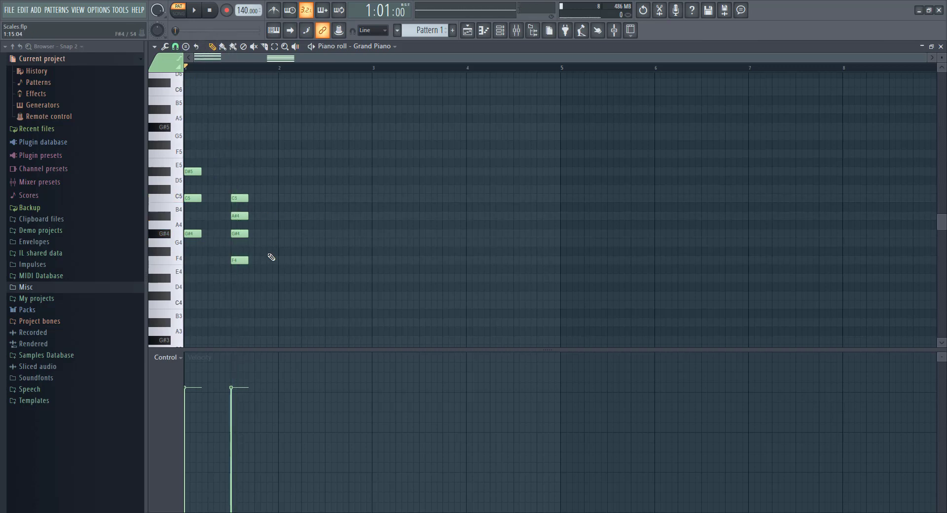
left_click(280, 279)
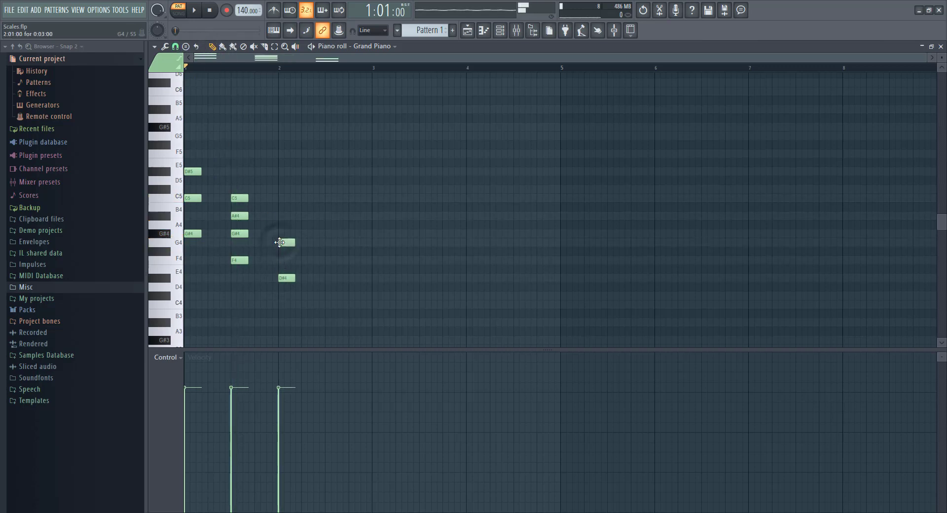
left_click_drag(313, 184, 285, 171)
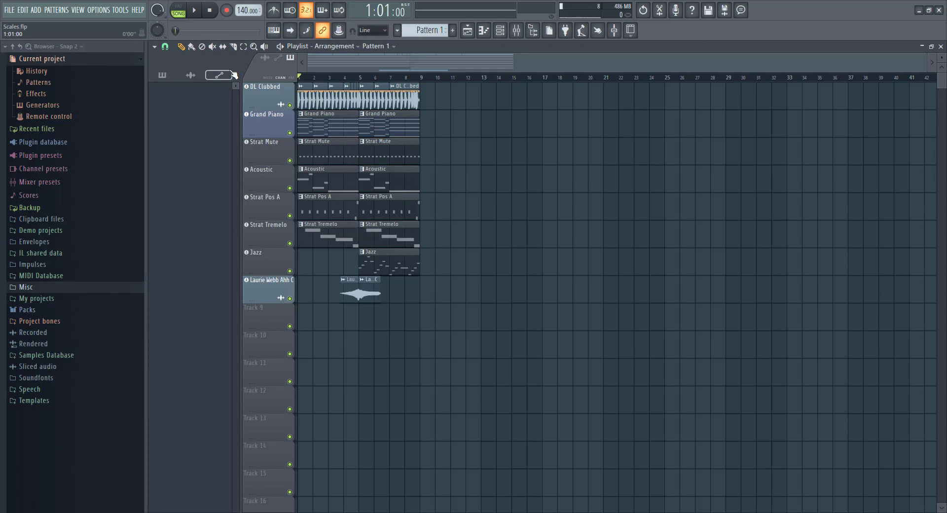
- Play the full arrangement in the playlist and stop it after several bars
key("space")
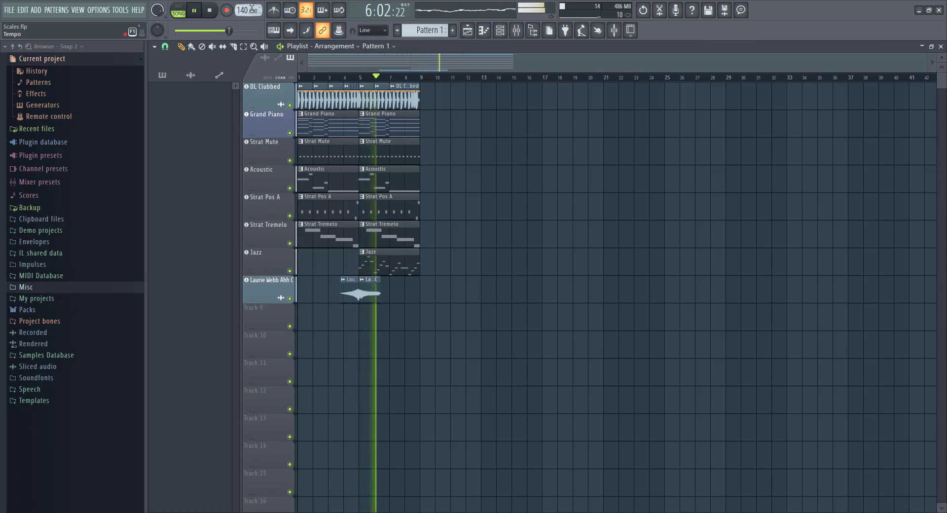
left_click(210, 10)
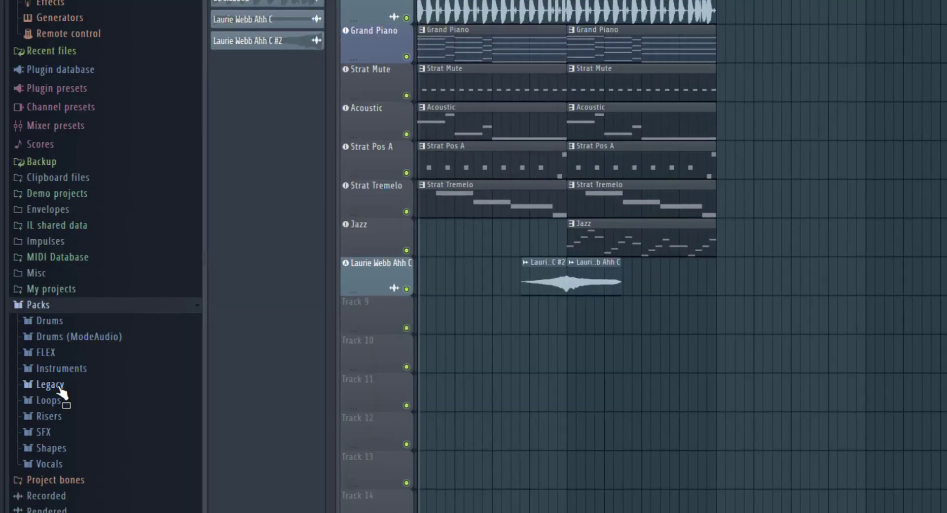
- Find the Acoustic Guitar 01 samples in the Legacy instruments pack and audition ACOUSTICG 1_A2 and ACOUSTICG 1_B3
left_click(50, 385)
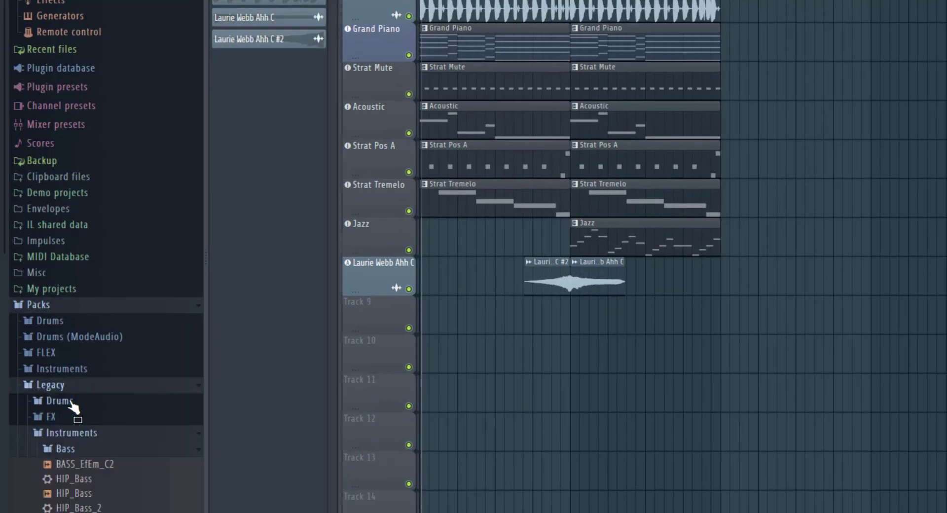
scroll(79, 416, "down", 5)
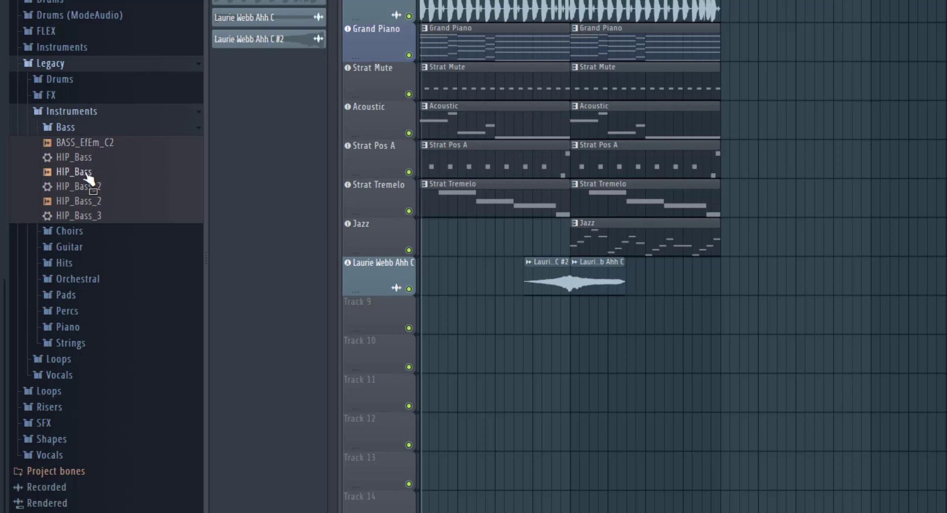
left_click(83, 128)
left_click(69, 248)
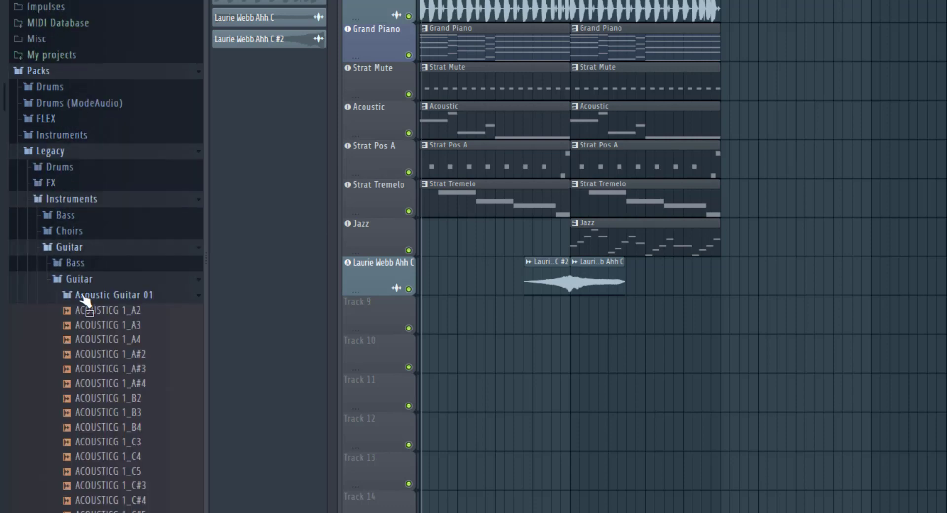
left_click(114, 310)
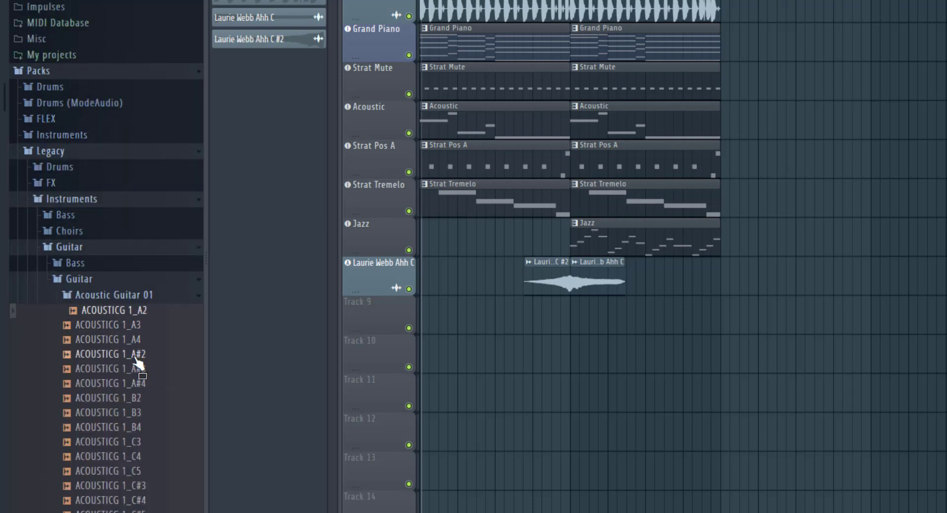
left_click(127, 413)
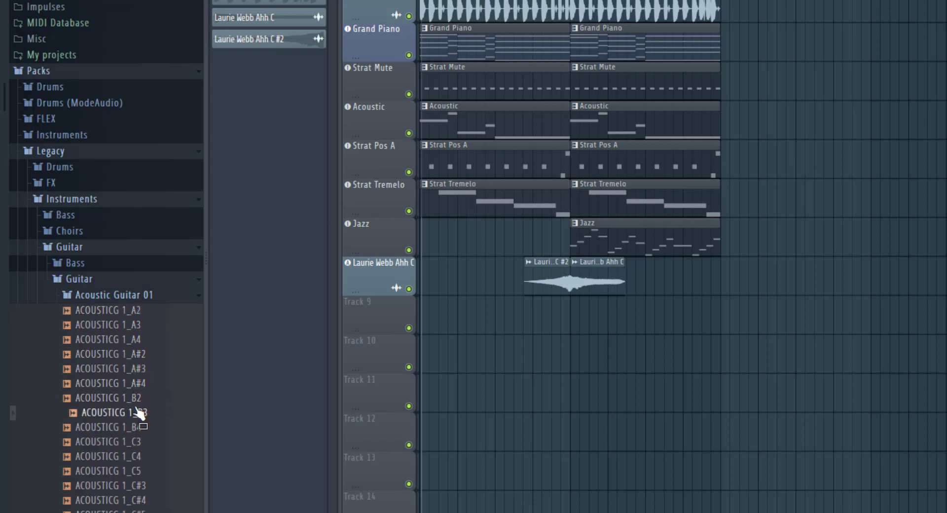
- Place the ACOUSTICG 1_B3 sample on playlist track 9 at bar 1 and collapse the guitar folders
left_click_drag(137, 417, 519, 333)
left_click(655, 274)
left_click(118, 294)
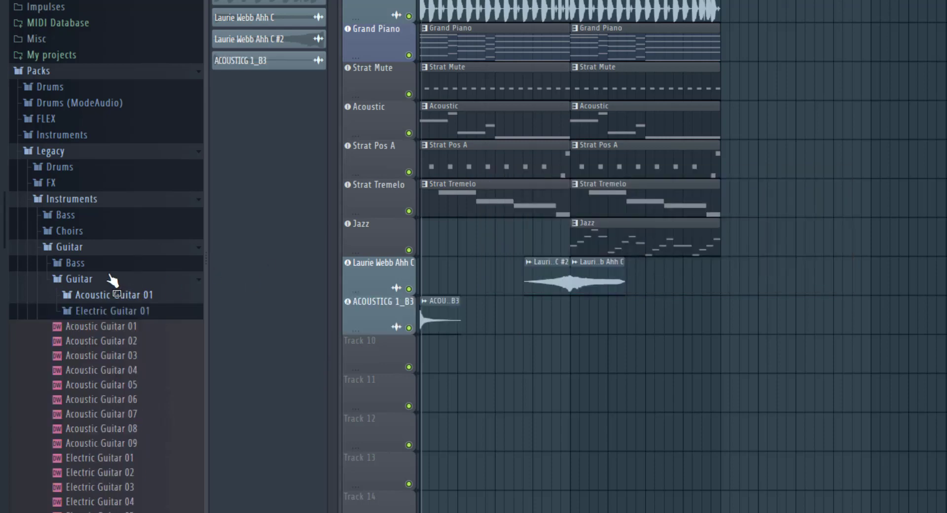
left_click(89, 249)
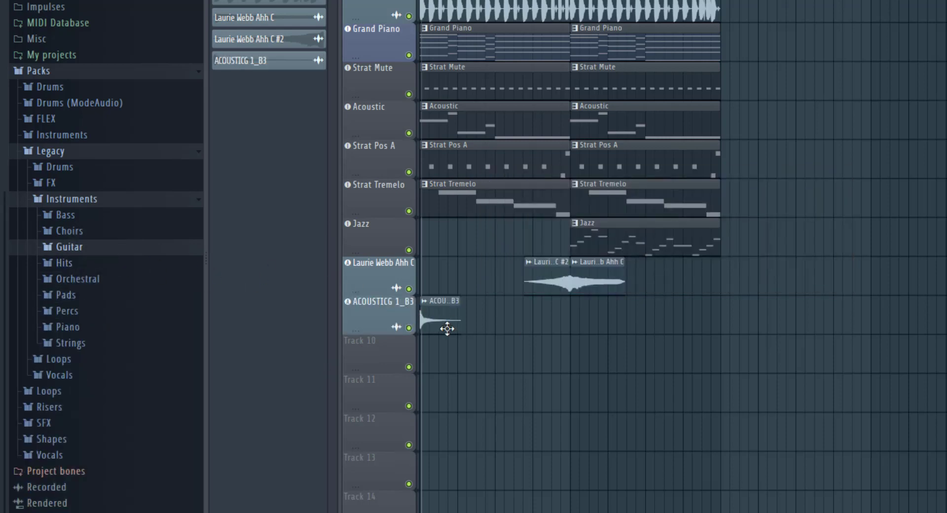
- Solo the ACOUSTICG 1_B3 playlist track and lower the volume of its mixer track 9
scroll(411, 349, "up", 5)
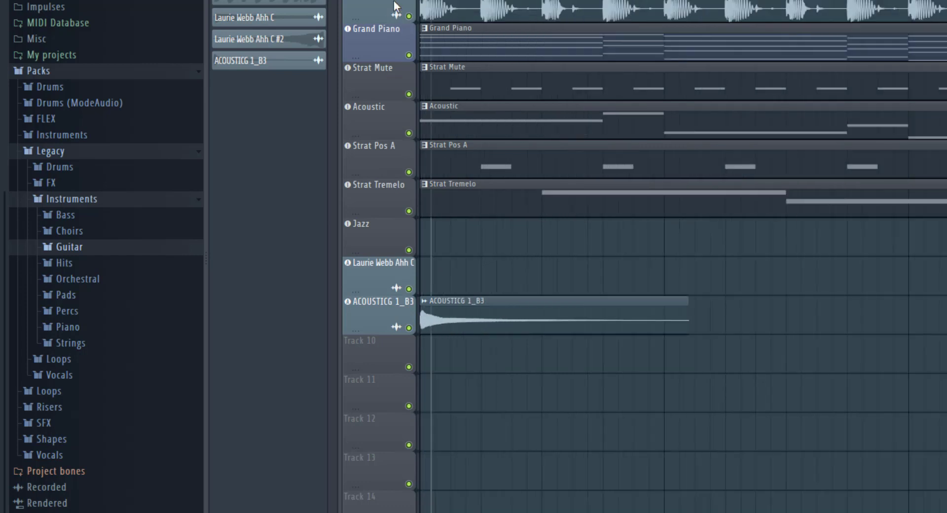
left_click(409, 327, "ctrl")
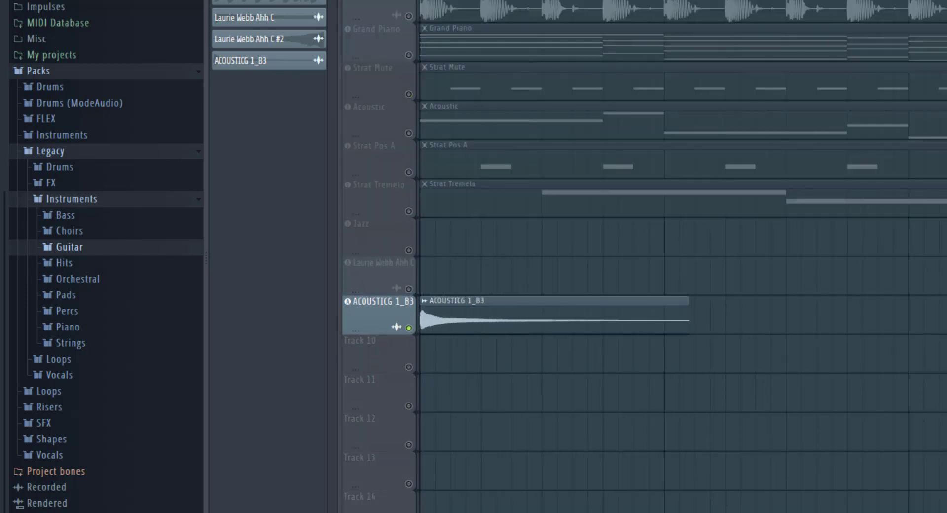
key("F9")
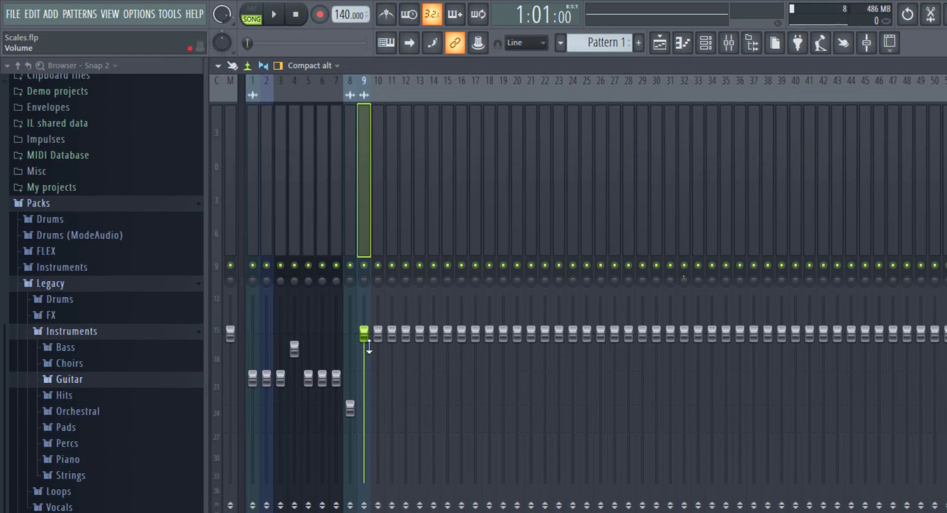
left_click_drag(368, 331, 367, 375)
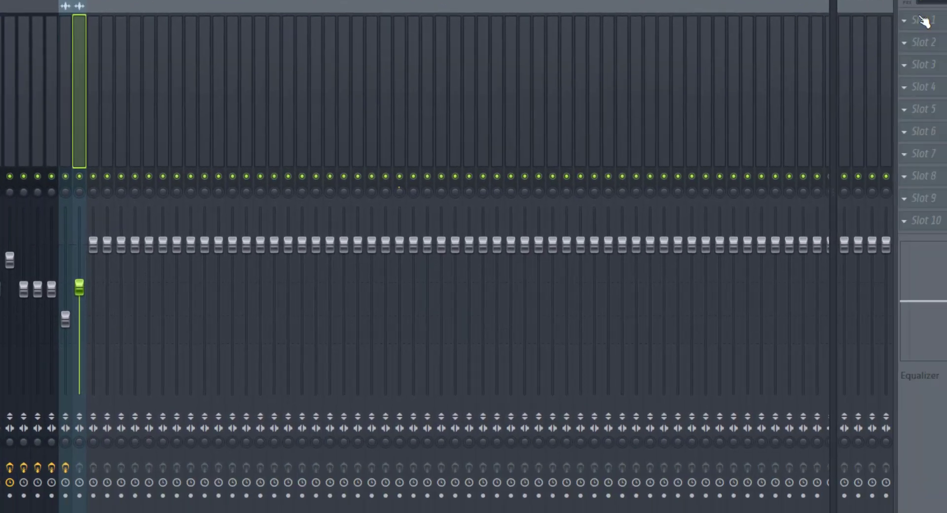
- Load the GTune tuner into the first effect slot of mixer track 9
left_click(921, 21)
mouse_move(813, 6)
left_click(590, 452)
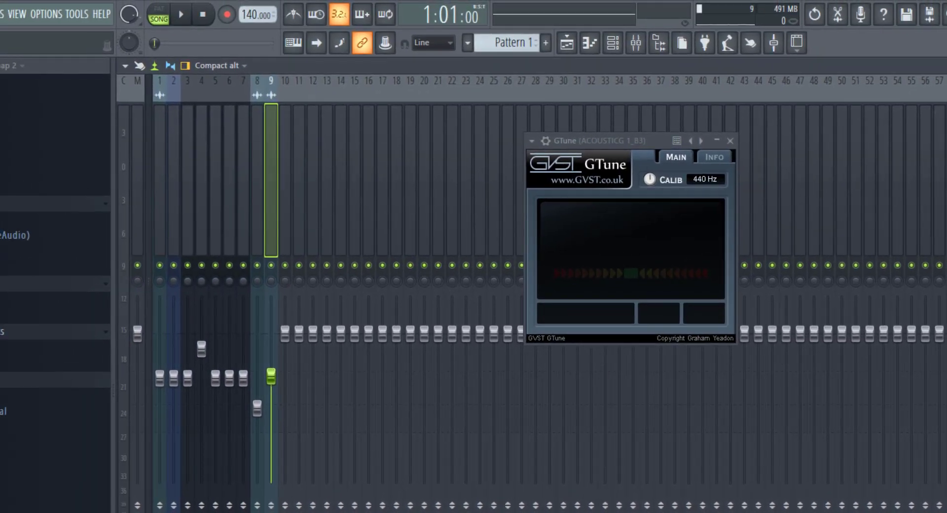
- Play the soloed guitar sample in the playlist to check its pitch with GTune
key("F5")
key("space")
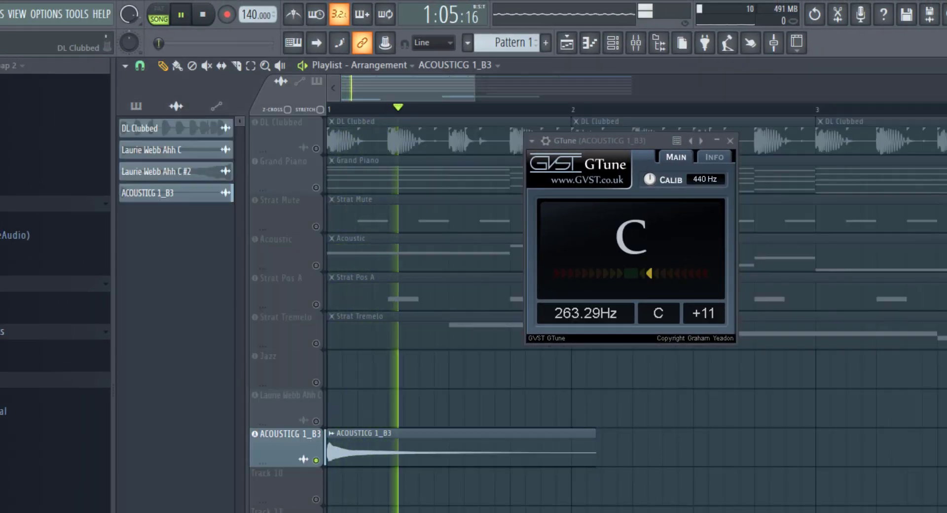
key("space")
key("space")
key("space")
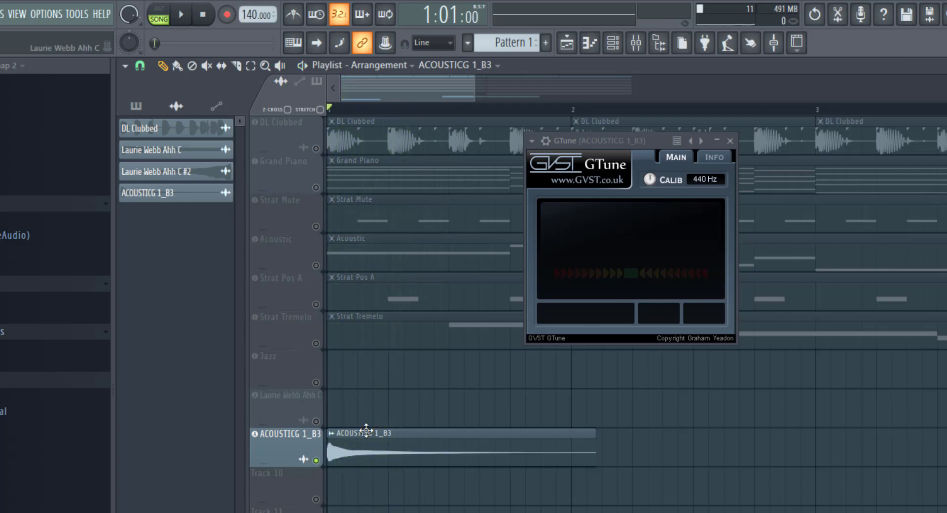
- Set the ACOUSTICG 1_B3 channel's root note to C5 and play the sample to recheck its pitch in GTune
double_click(367, 437)
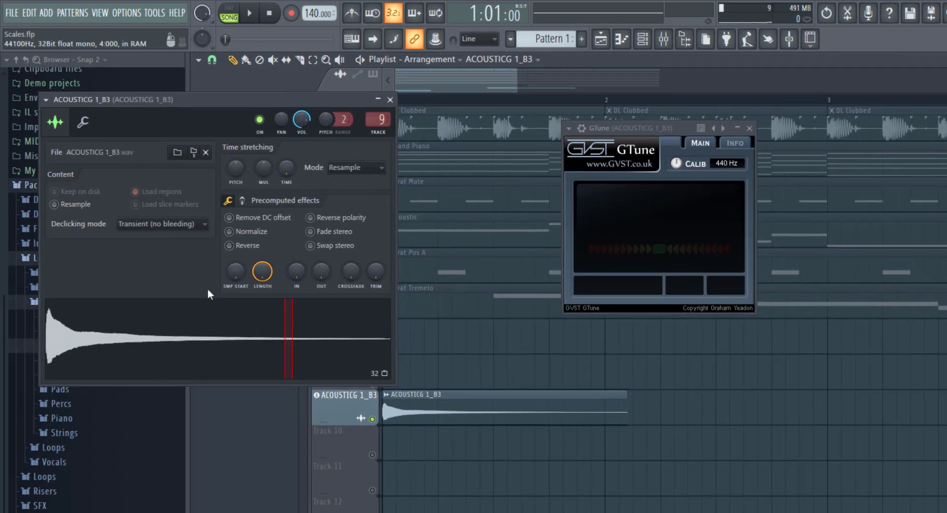
left_click(84, 124)
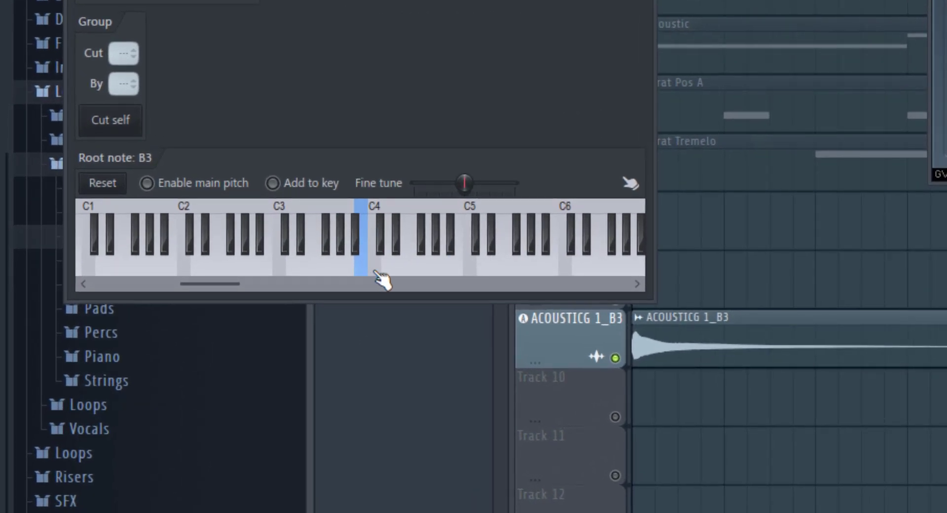
left_click(474, 266)
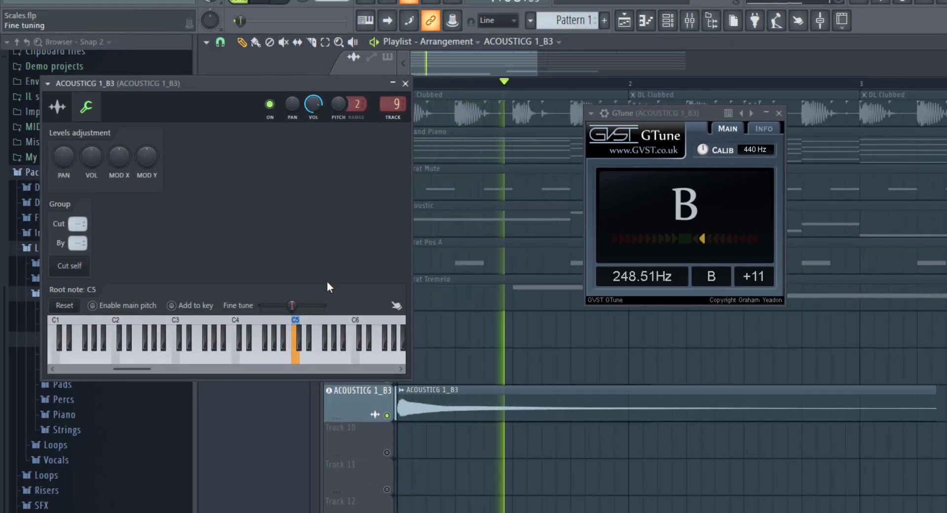
key("space")
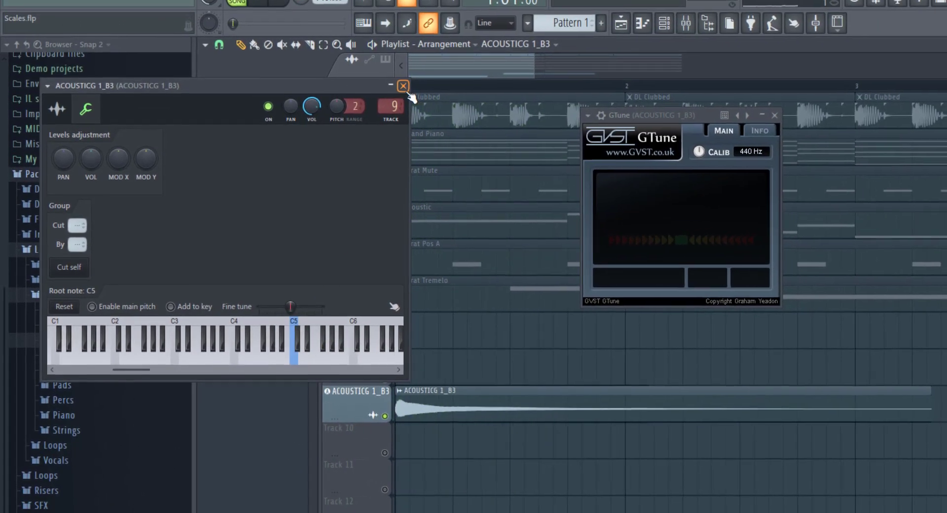
- Trim the ACOUSTICG 1_B3 clip to one bar, duplicate it to fill bars 1 to 8, and play the arrangement
left_click(403, 85)
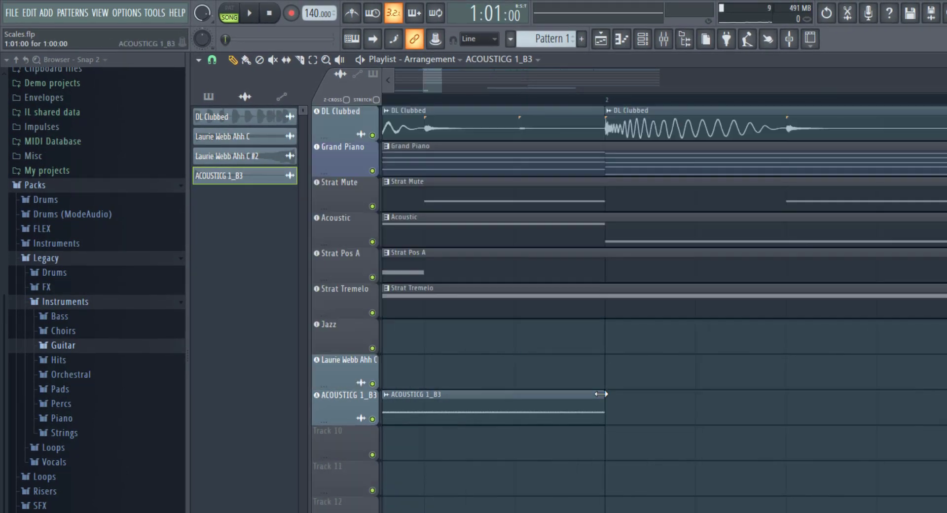
left_click(598, 406)
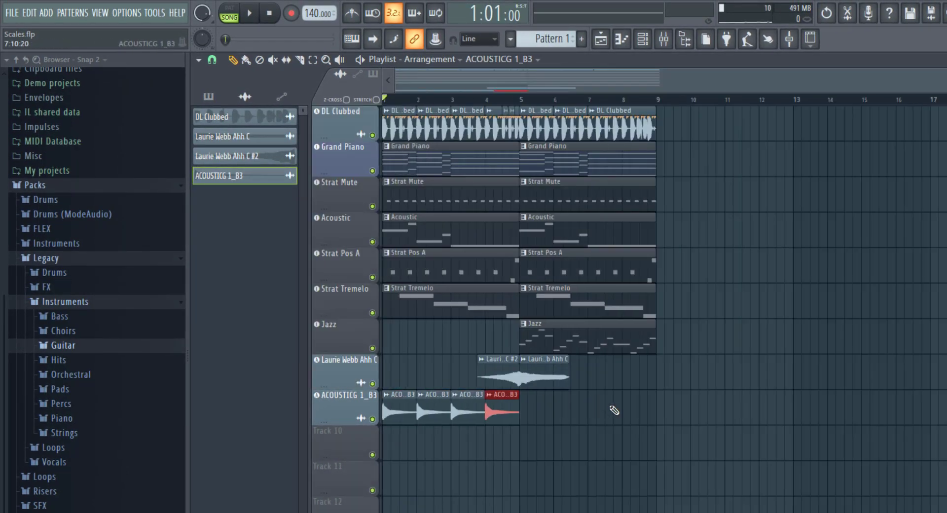
key("ctrl+b")
key("ctrl+b")
key("ctrl+b")
key("ctrl+b")
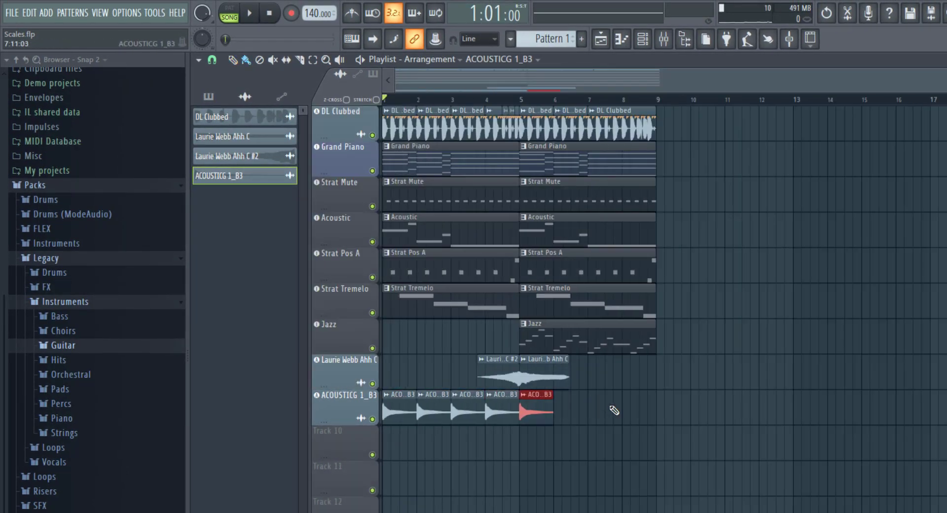
key("space")
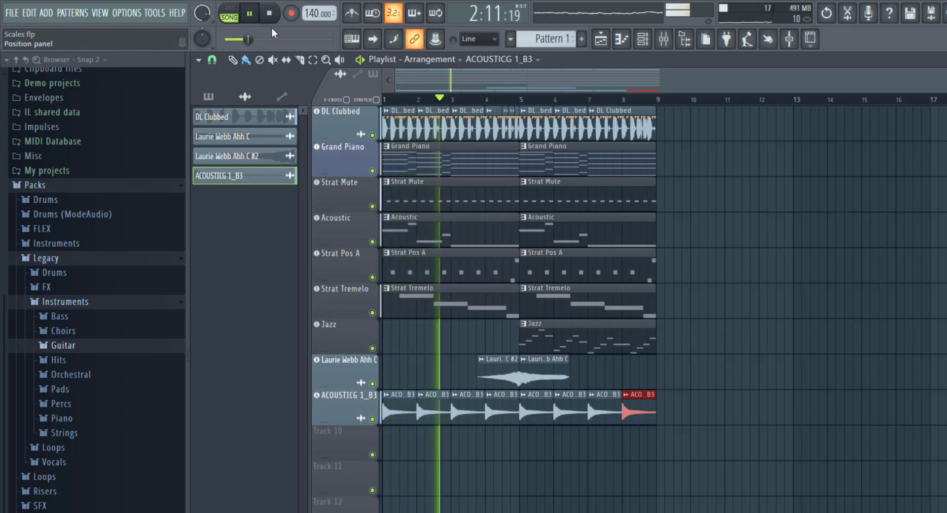
key("space")
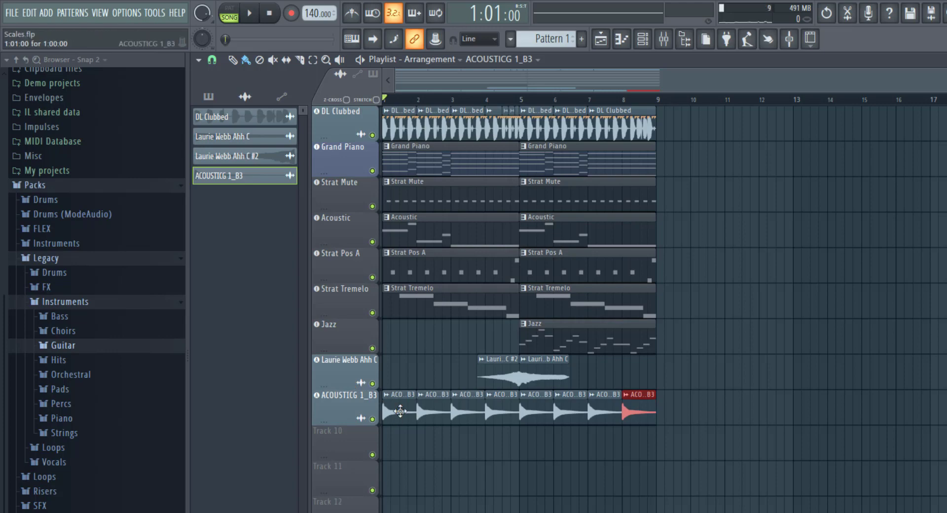
- Set the ACOUSTICG 1_B3 channel's pitch range to 1 and audition its pitch lowered and raised against the arrangement
double_click(400, 411)
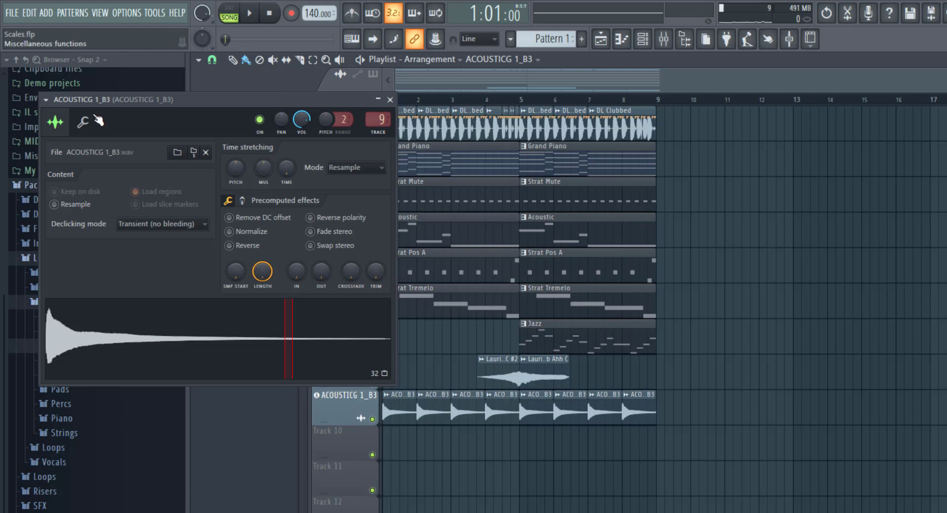
left_click_drag(132, 105, 183, 142)
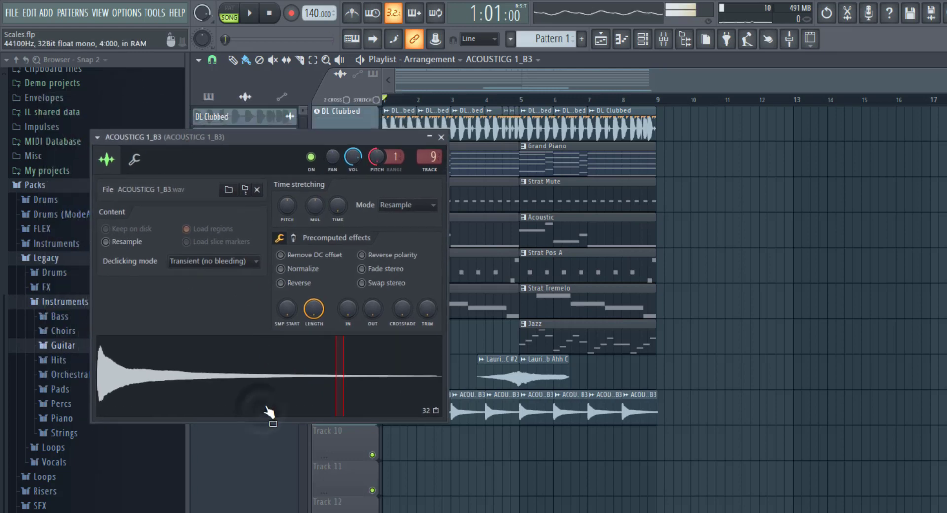
left_click(249, 13)
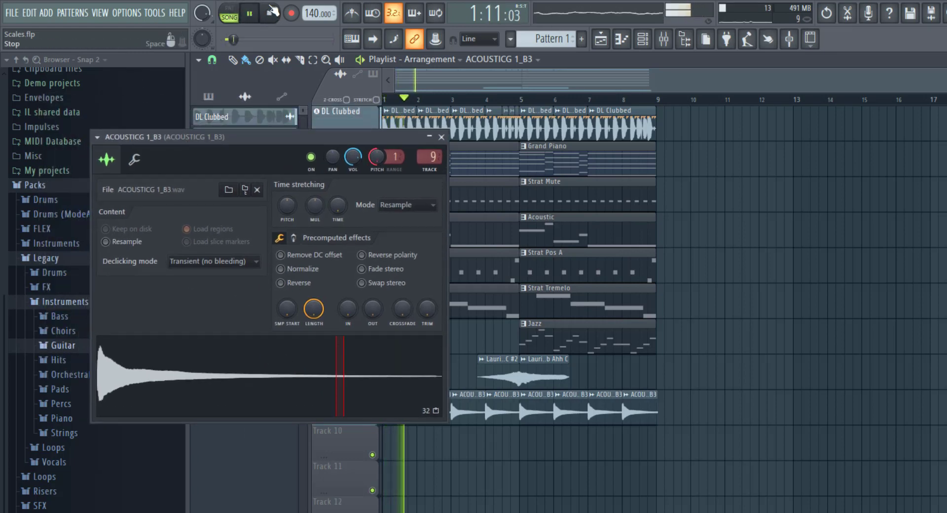
left_click(271, 11)
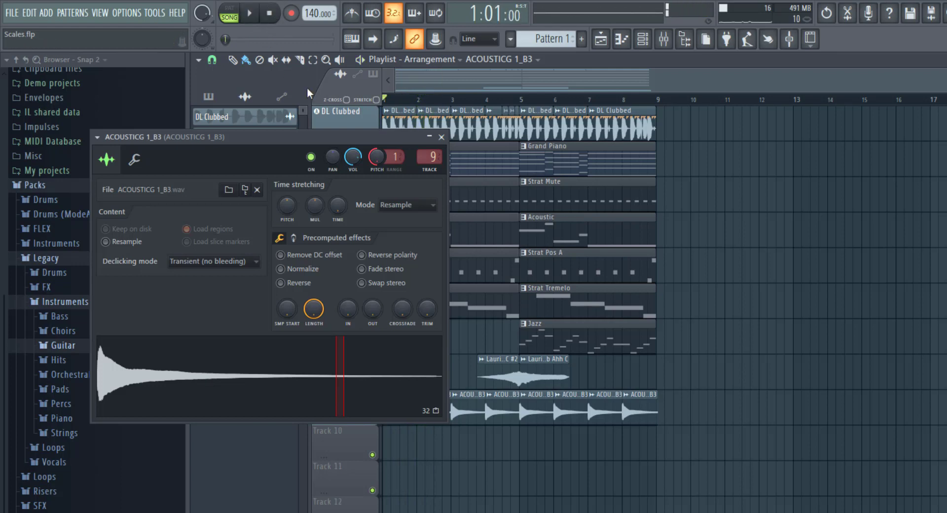
left_click_drag(377, 157, 376, 148)
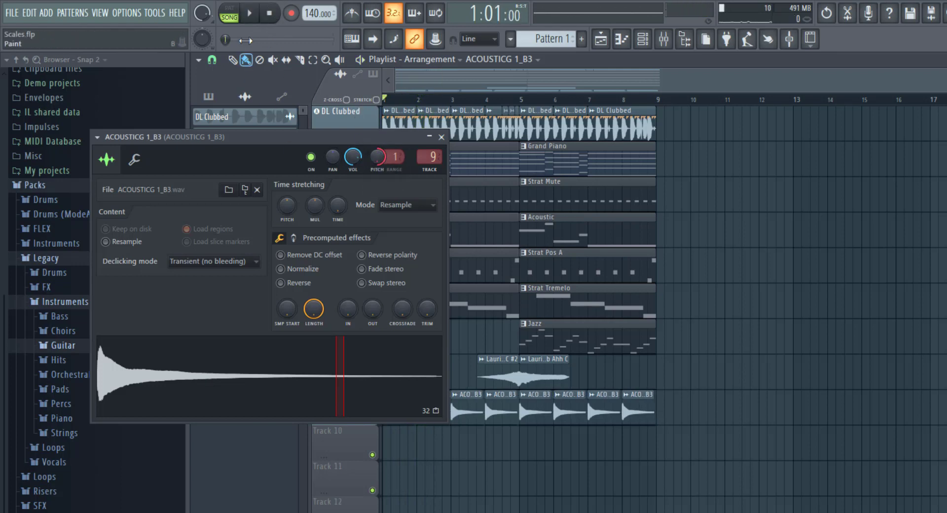
left_click(254, 13)
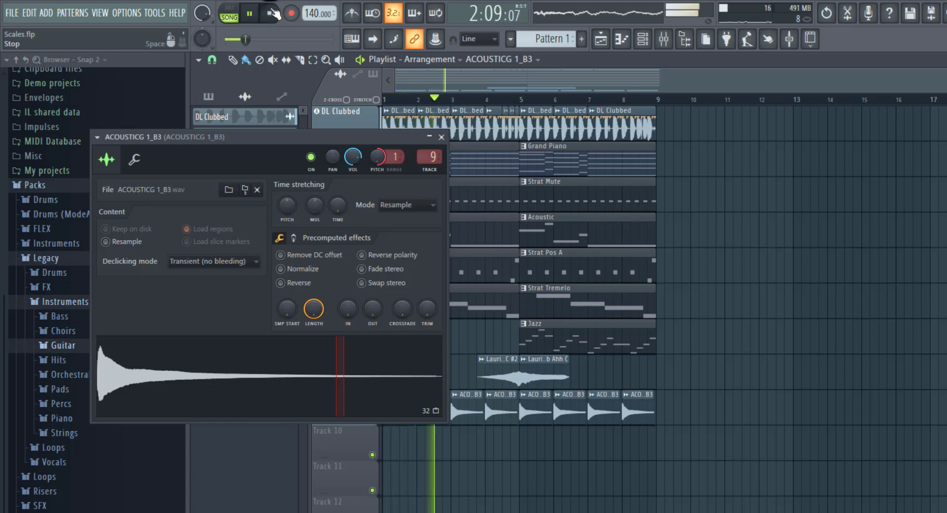
left_click(270, 13)
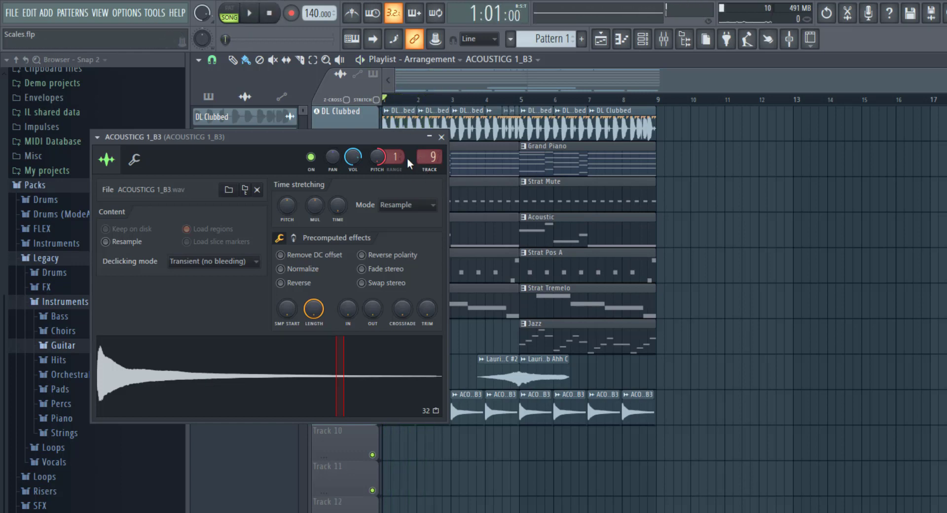
- Set the ACOUSTICG 1_B3 channel's pitch range to 6 and play the arrangement with its channel pitch lowered
right_click(374, 157)
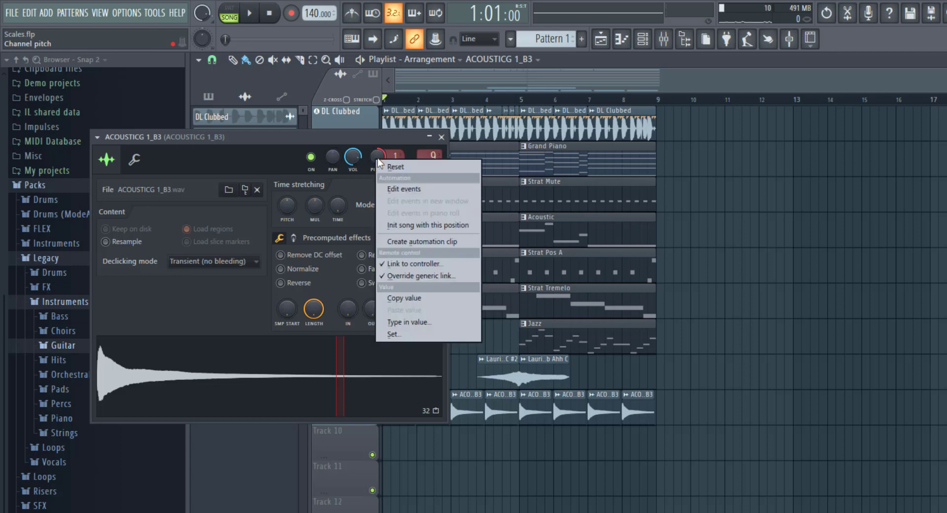
left_click(396, 156)
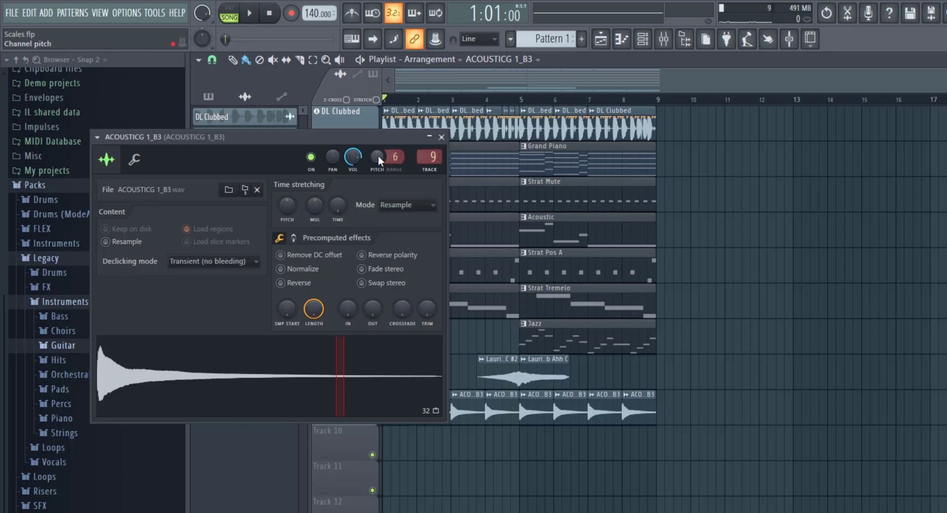
left_click_drag(378, 157, 378, 197)
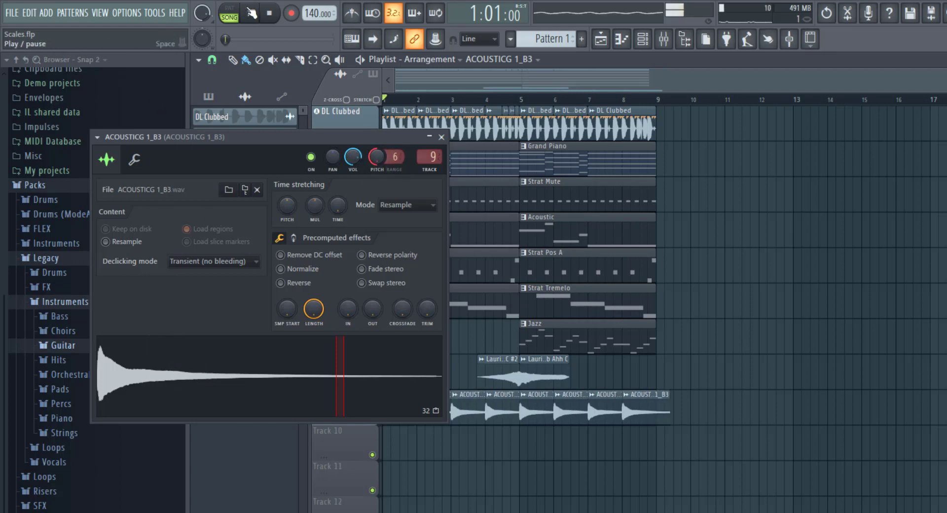
left_click(250, 8)
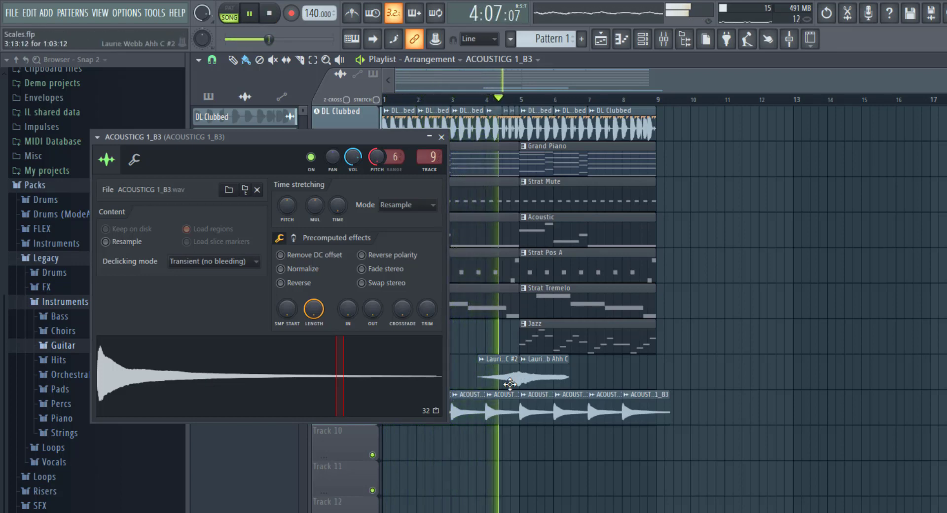
- Delete the ACOUSTICG 1_B3 clips in bars 4 and 8, close the channel settings, and stop playback
right_click(507, 417)
right_click(642, 402)
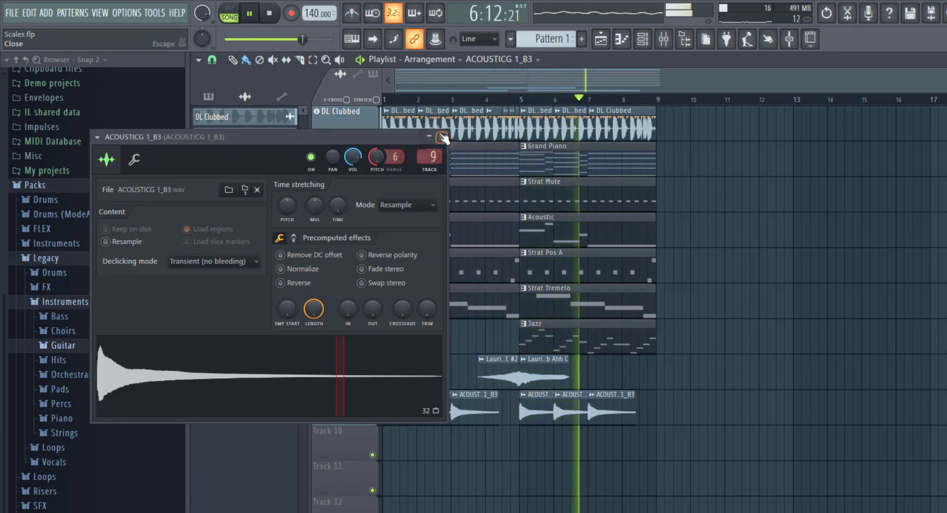
left_click(443, 137)
key("space")
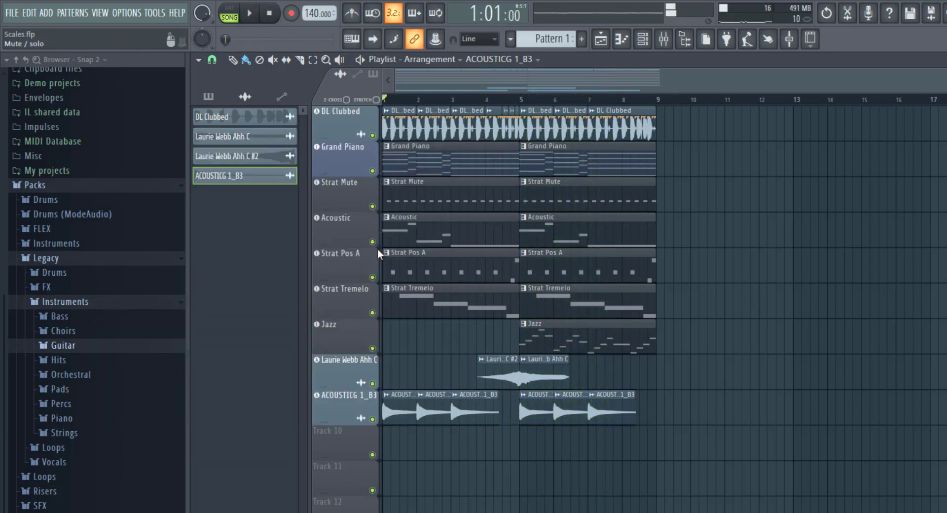
- Set the ACOUSTICG 1_B3 sample to e3 mono time stretching with a raised pitch shift, and reset its channel pitch
double_click(393, 423)
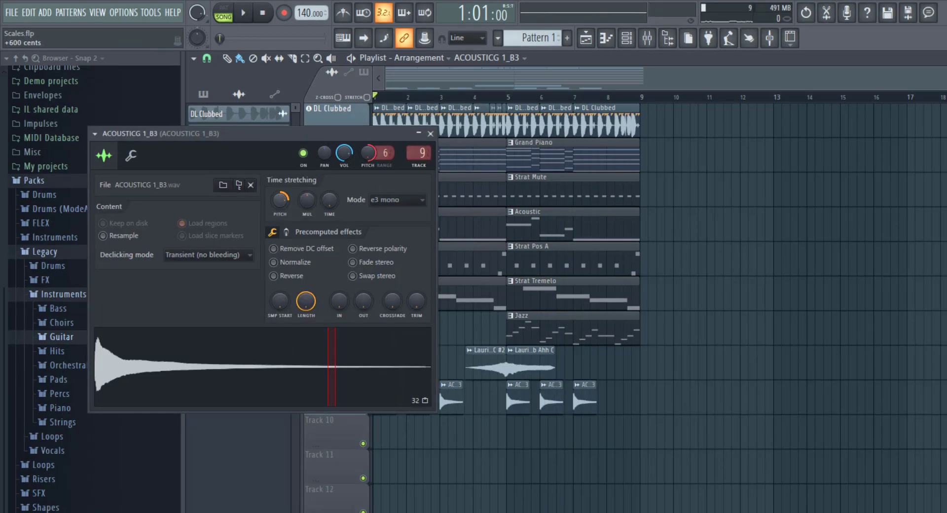
right_click(371, 157)
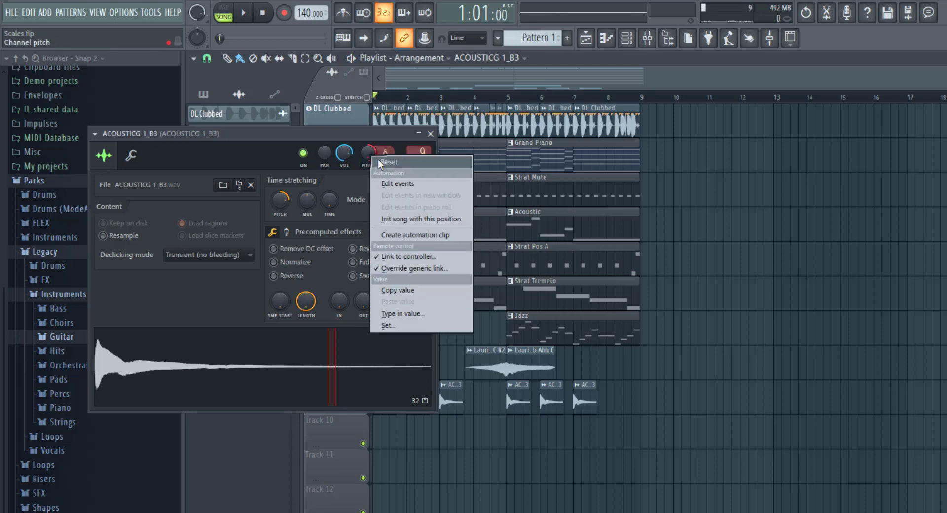
left_click(389, 149)
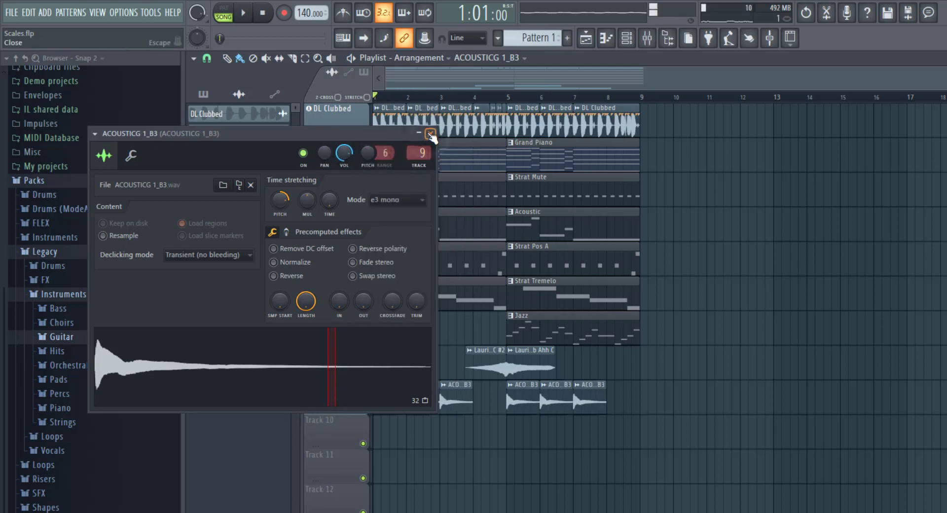
- Close the channel settings and play the arrangement to hear the time-stretched guitar sample
left_click(430, 133)
key("space")
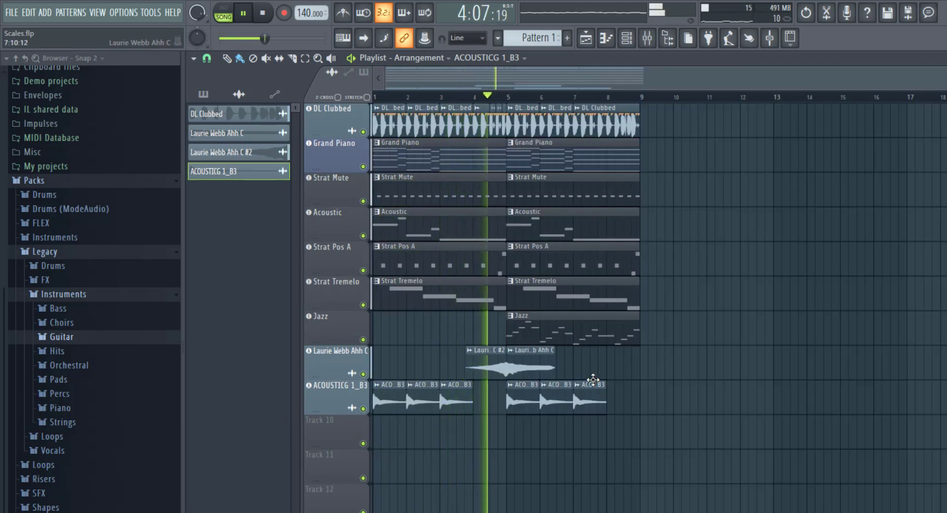
key("space")
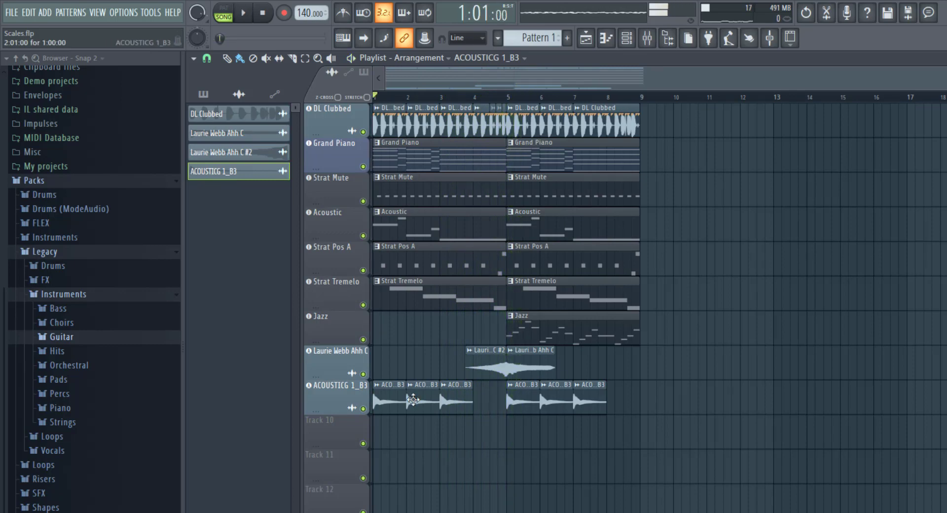
- Reverse the ACOUSTICG 1_B3 sample with a fade-out and add Fruity Reeverb 2 to its mixer track
double_click(394, 397)
left_click(300, 280)
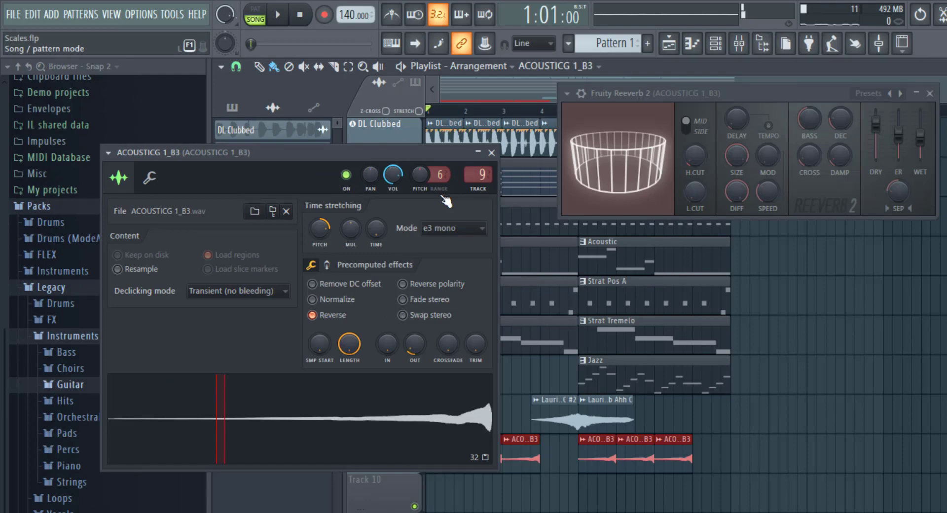
- Play the arrangement to hear the reversed guitar sample, and close the channel and reverb windows
key("space")
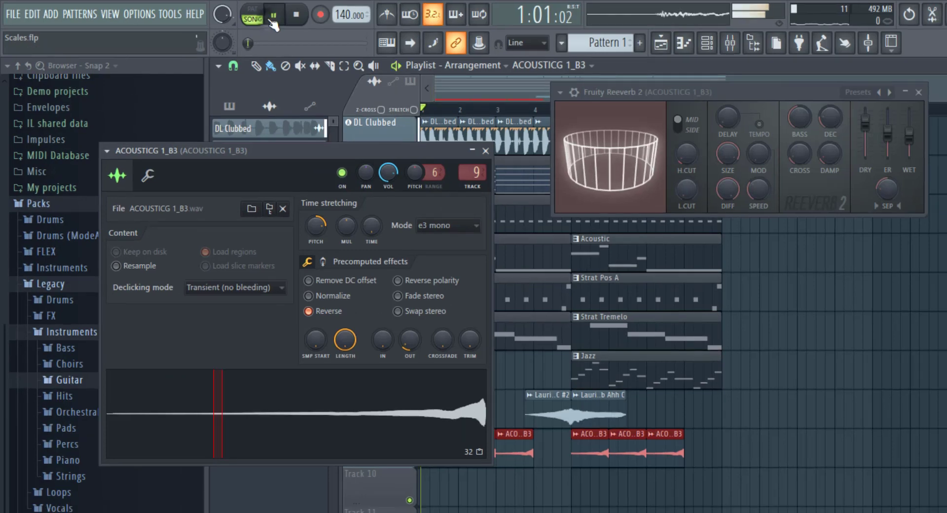
left_click(485, 151)
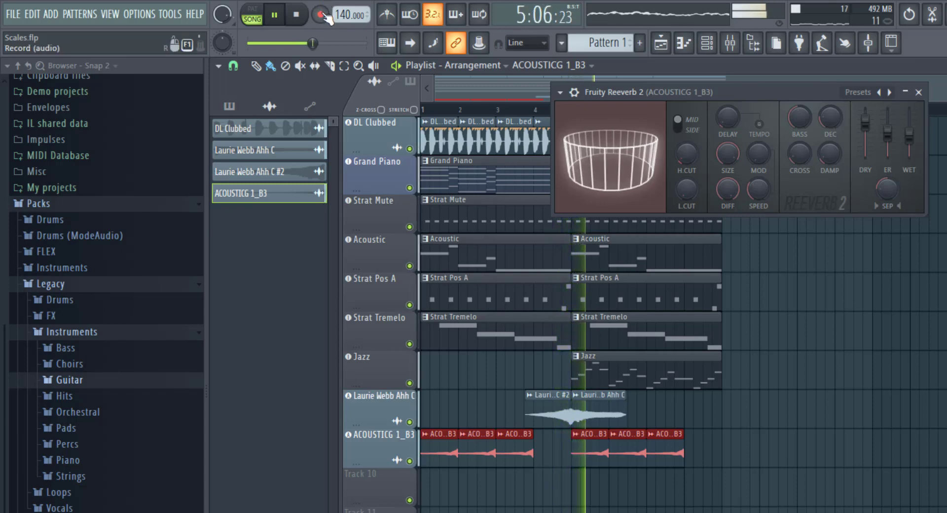
left_click(296, 15)
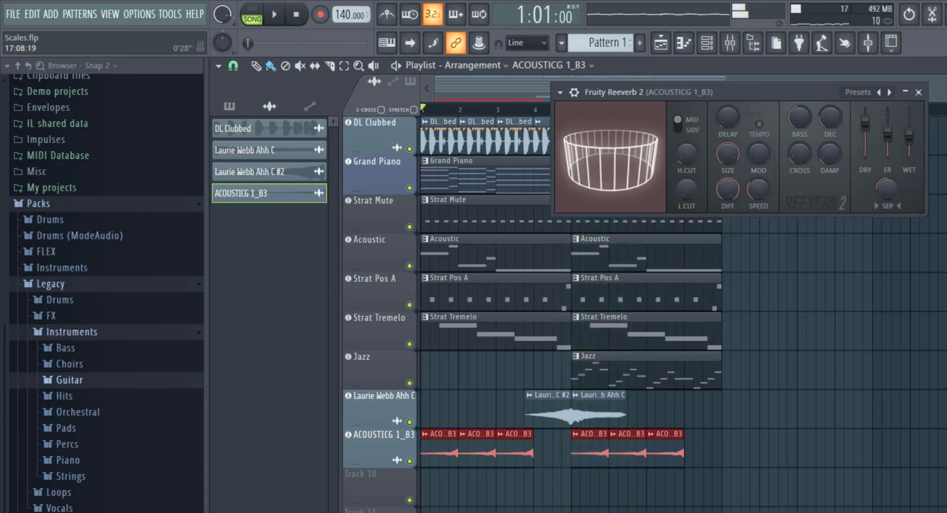
left_click(919, 92)
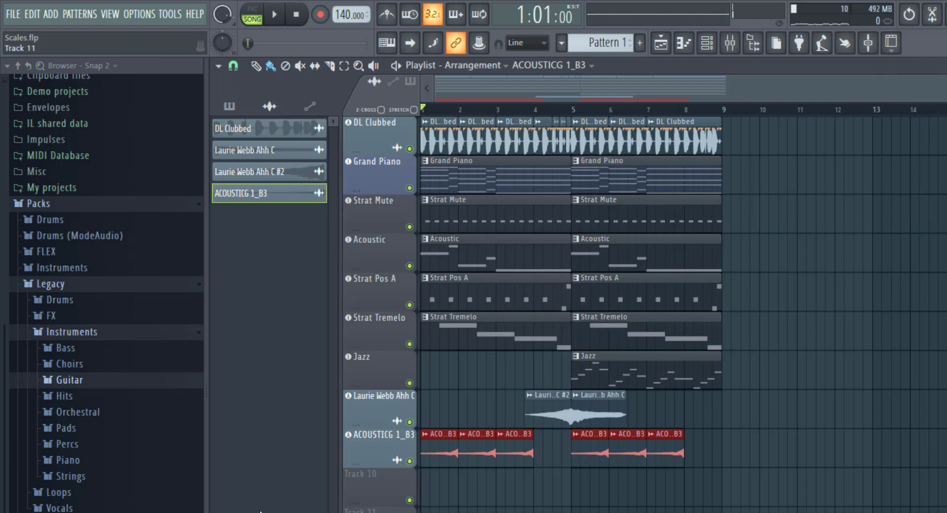
- Reset the ACOUSTICG 1_B3 sample's time-stretching pitch shift, play the arrangement to compare, and restore the raised pitch shift
double_click(444, 445)
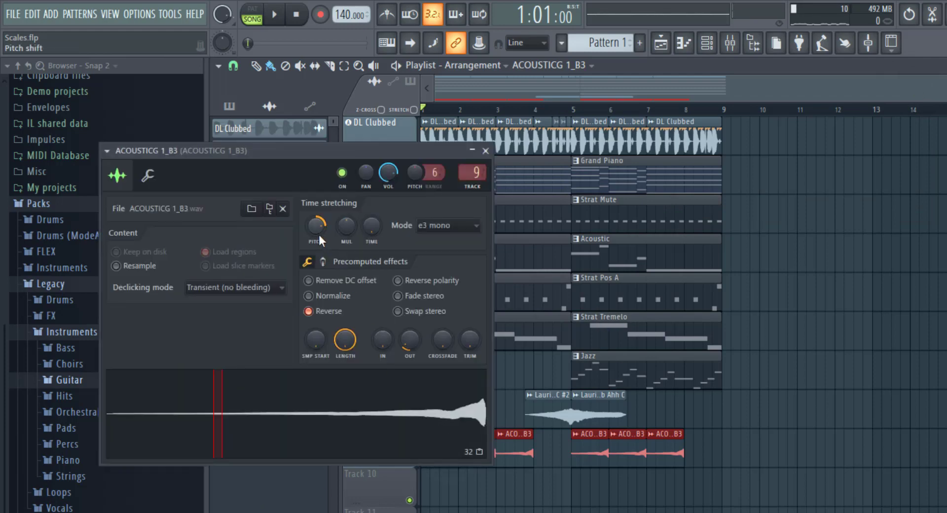
right_click(318, 232)
left_click(350, 244)
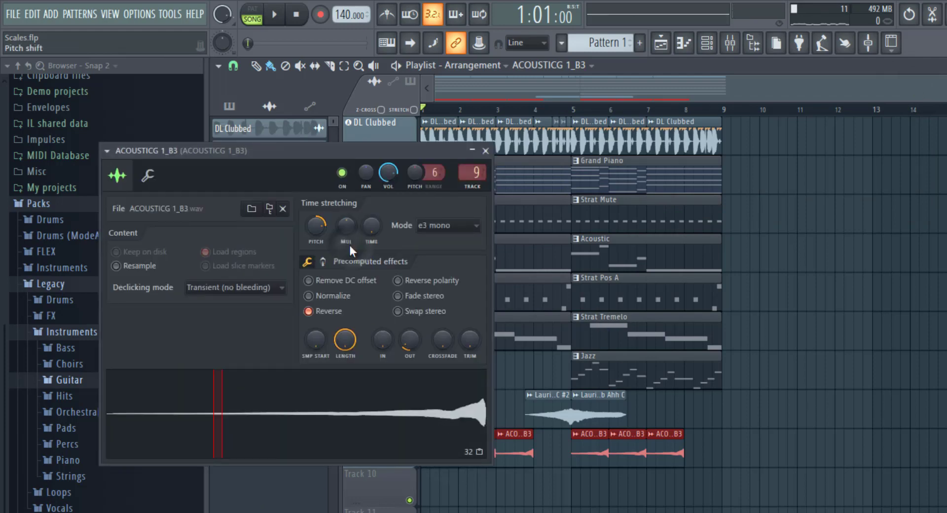
left_click(291, 18)
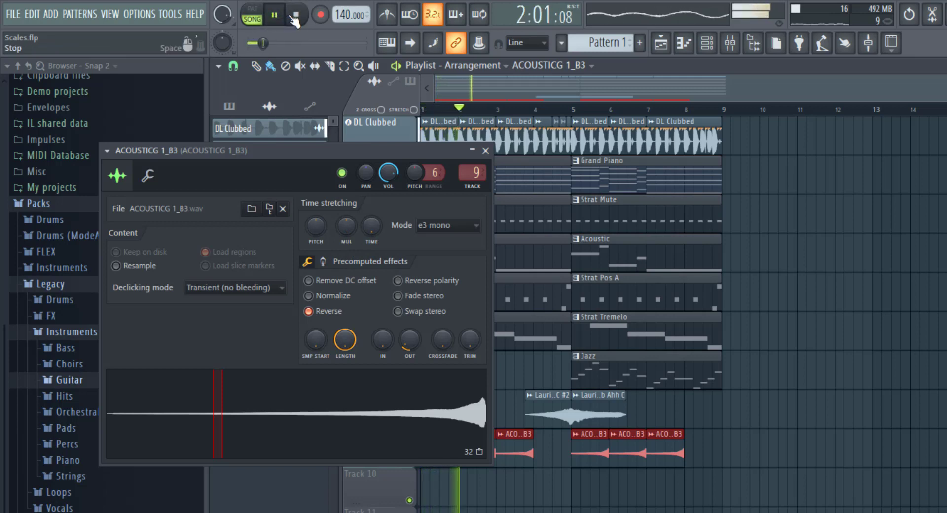
left_click(295, 17)
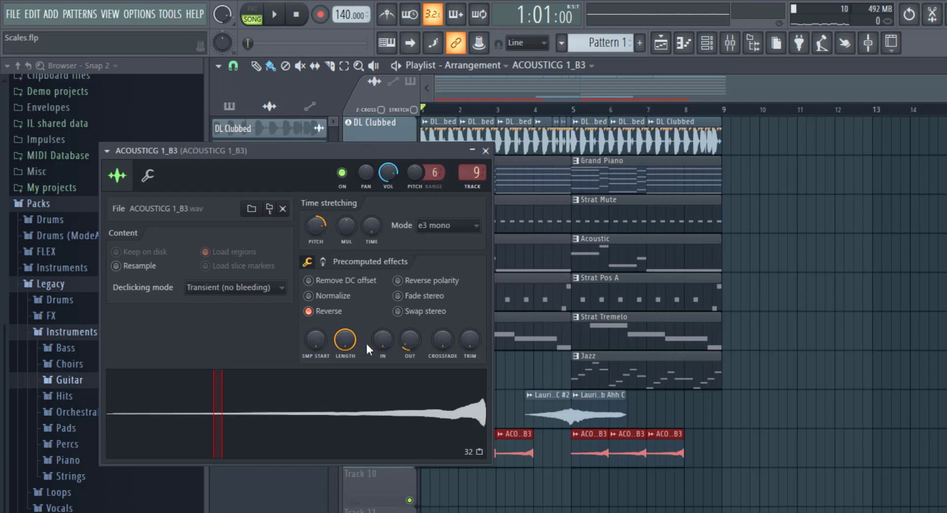
left_click(487, 152)
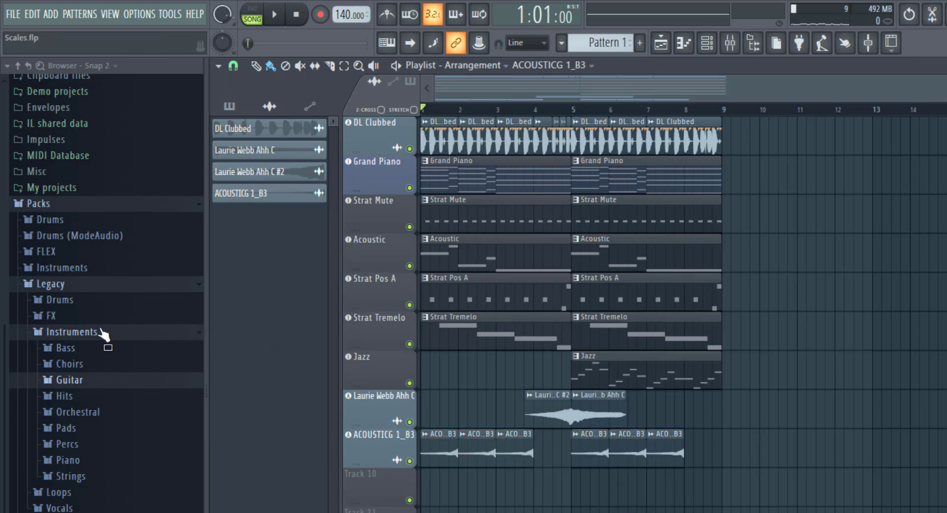
- Collapse the Instruments, Legacy, and Packs folders in the browser
left_click(85, 316)
left_click(73, 284)
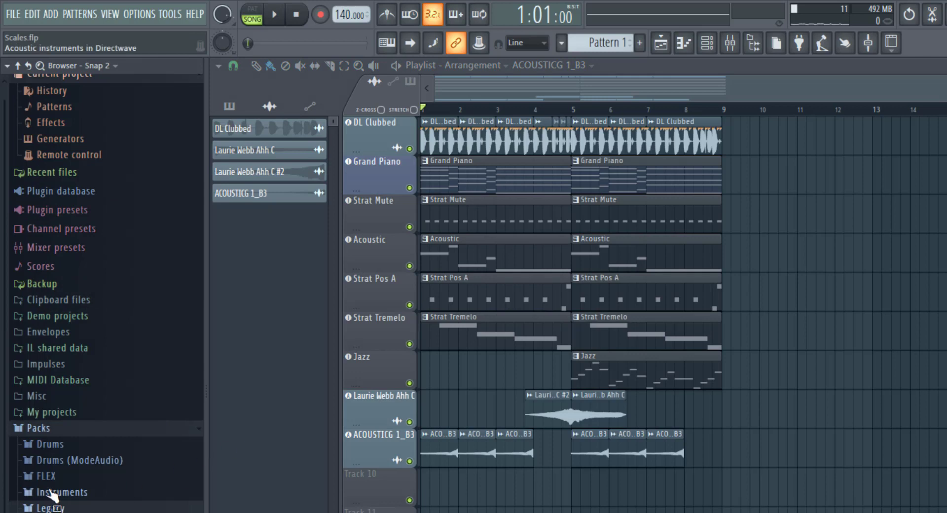
left_click(69, 429)
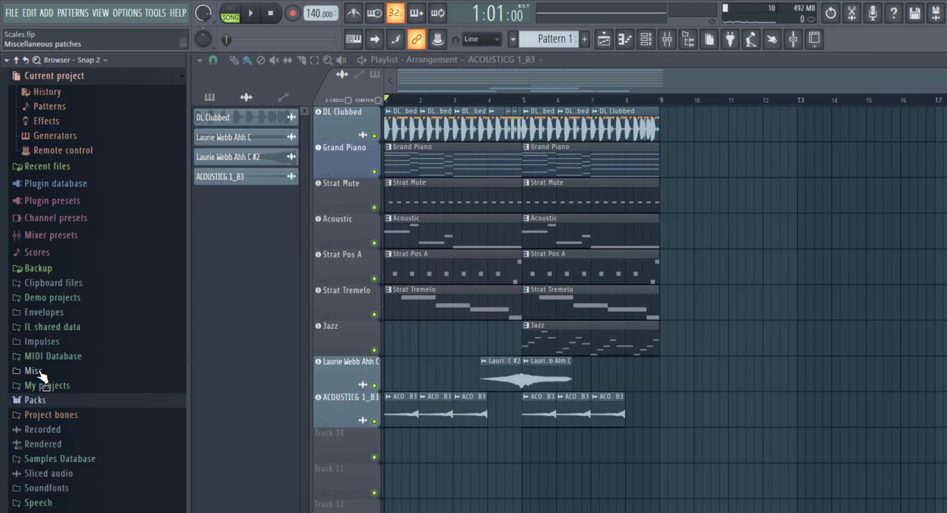
- Add Main_Vocals from the Misc demo-project samples to the playlist as an audio track, and collapse the sample folders
left_click(43, 407)
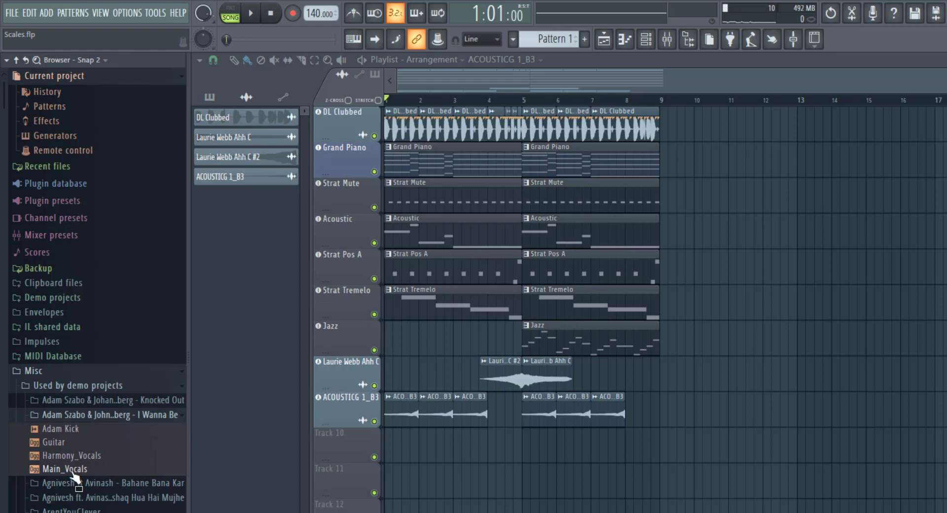
left_click_drag(72, 473, 298, 447)
left_click_drag(367, 439, 369, 440)
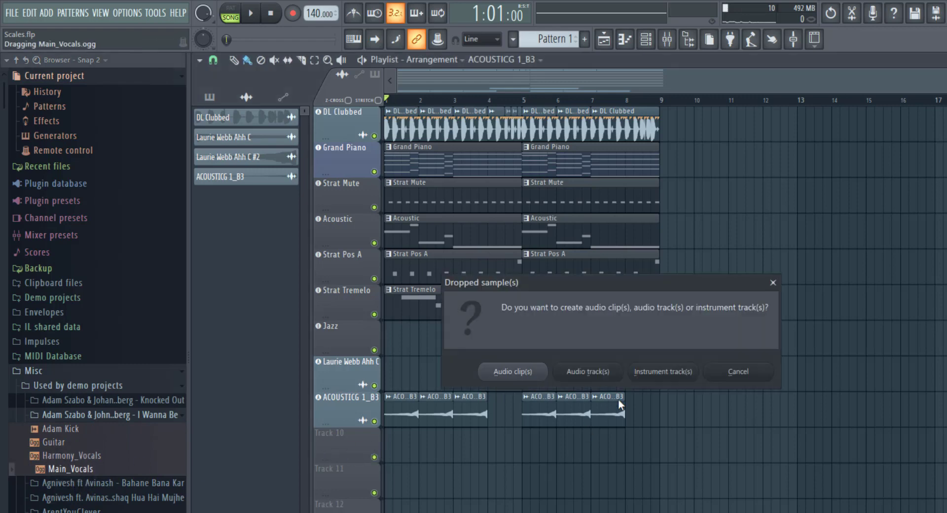
left_click(588, 371)
left_click(156, 415)
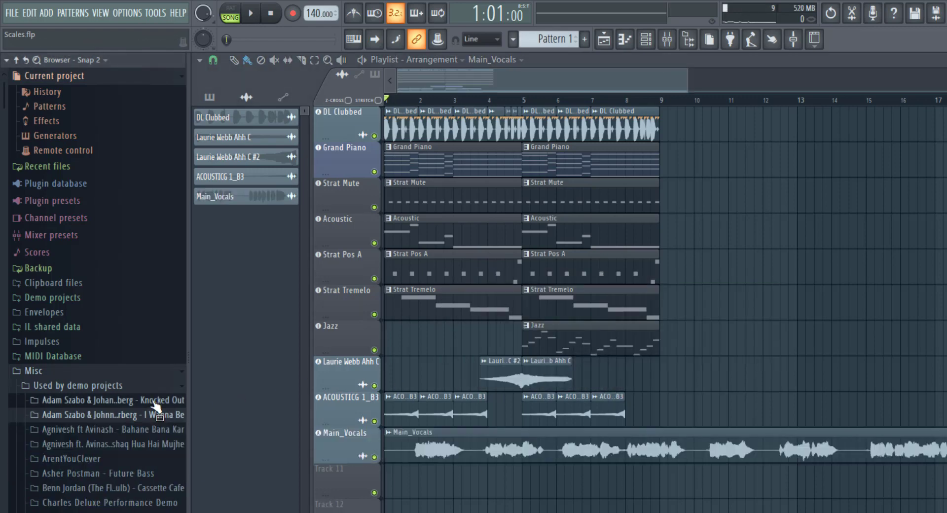
left_click(158, 390)
left_click(112, 375)
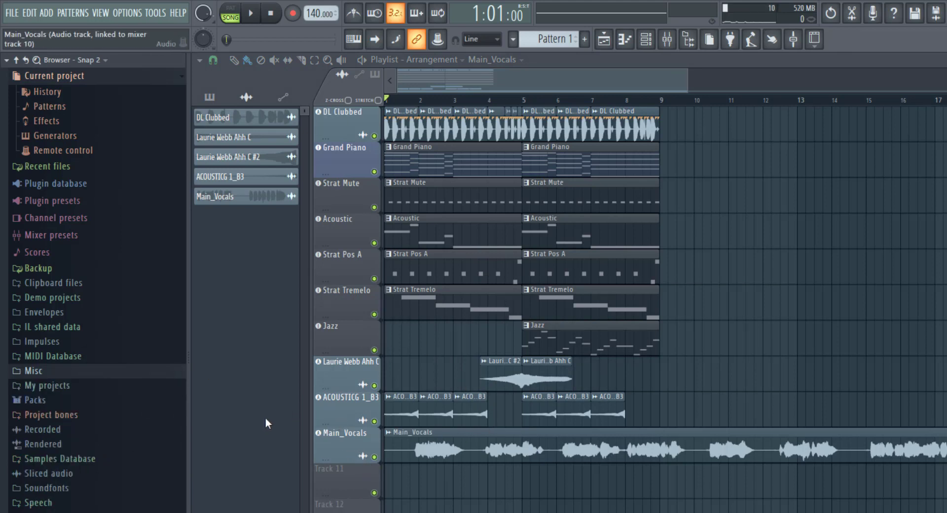
- Lower the Main_Vocals mixer track's volume to about 61% (-9.6 dB) during playback, and return to the playlist
key("space")
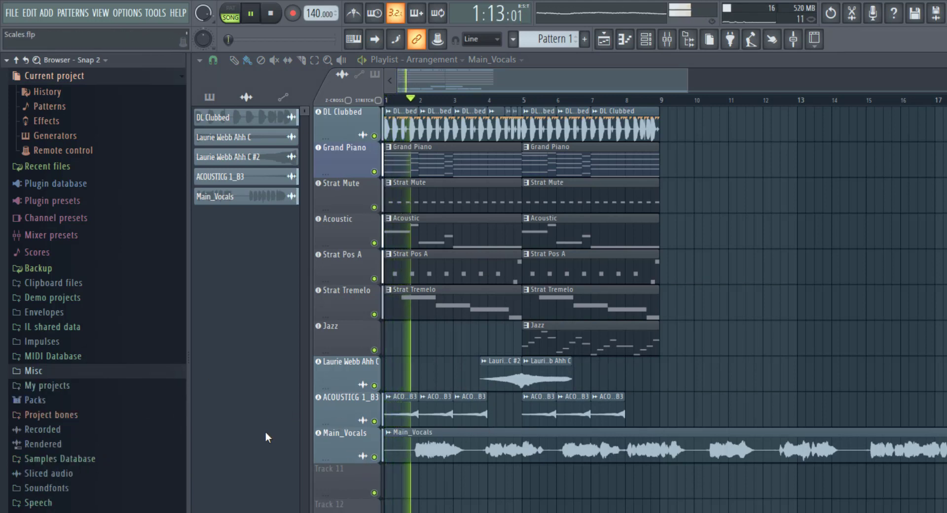
key("space")
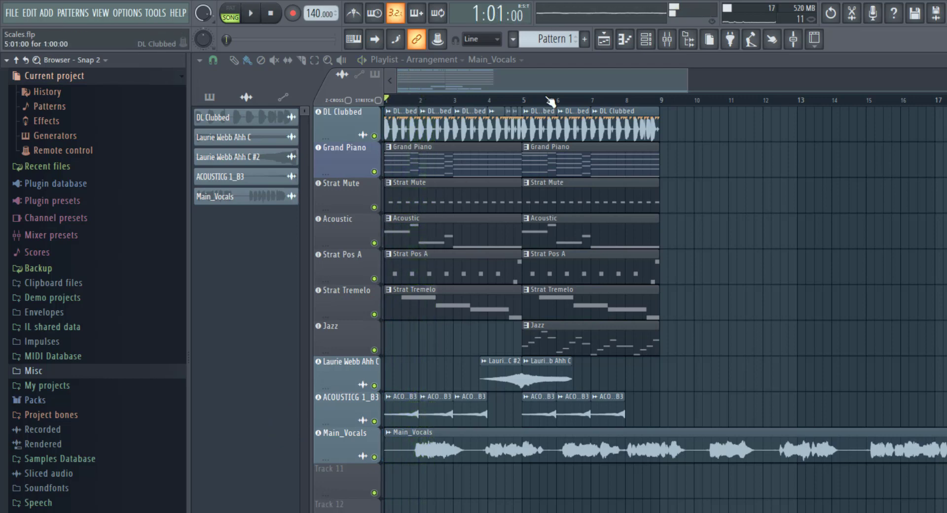
left_click(667, 45)
key("space")
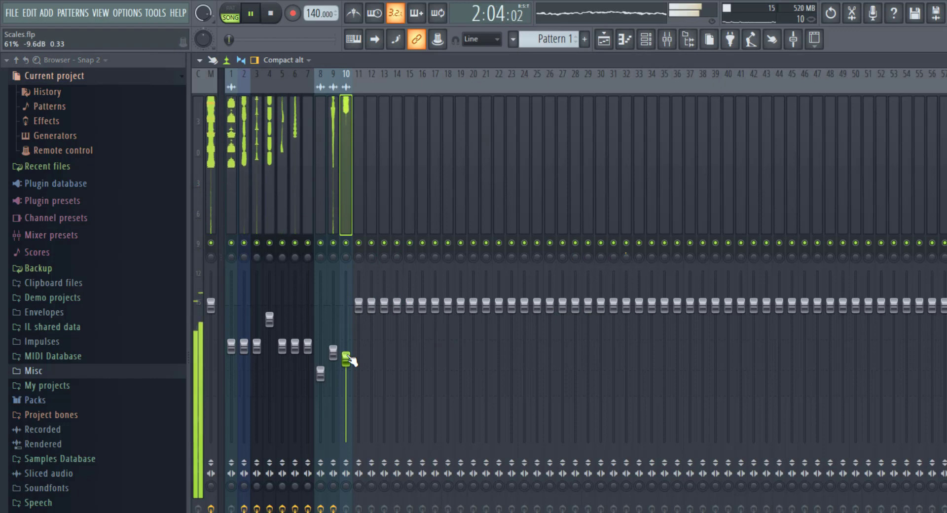
key("space")
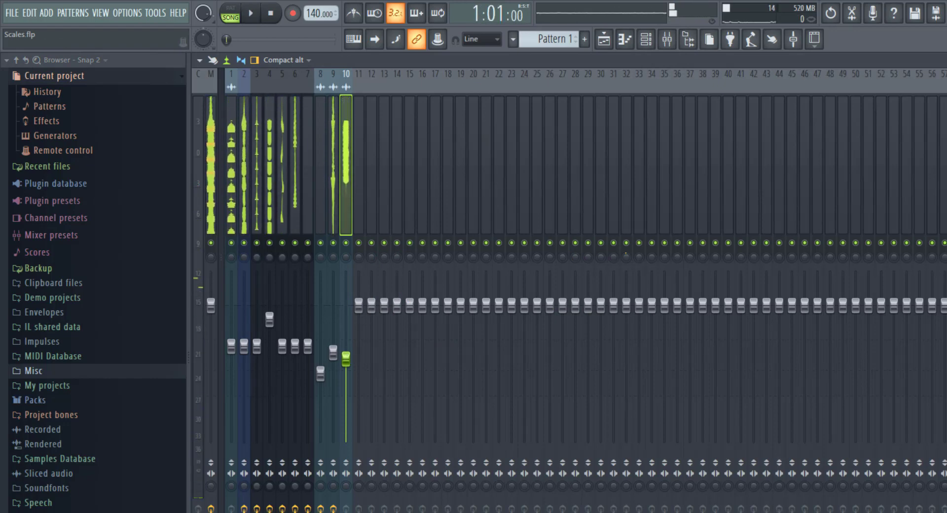
key("F9")
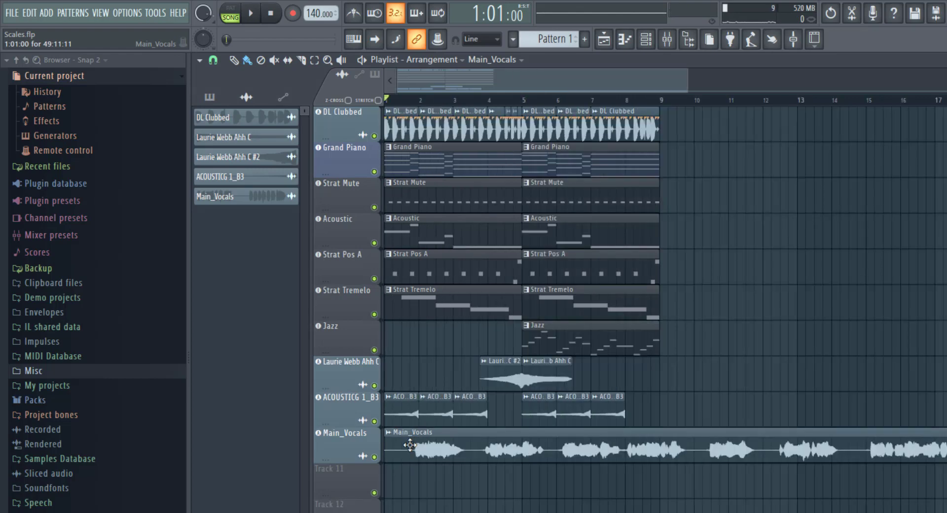
- Mute every track except DL Clubbed and Main_Vocals, and play the two together
left_click(374, 421)
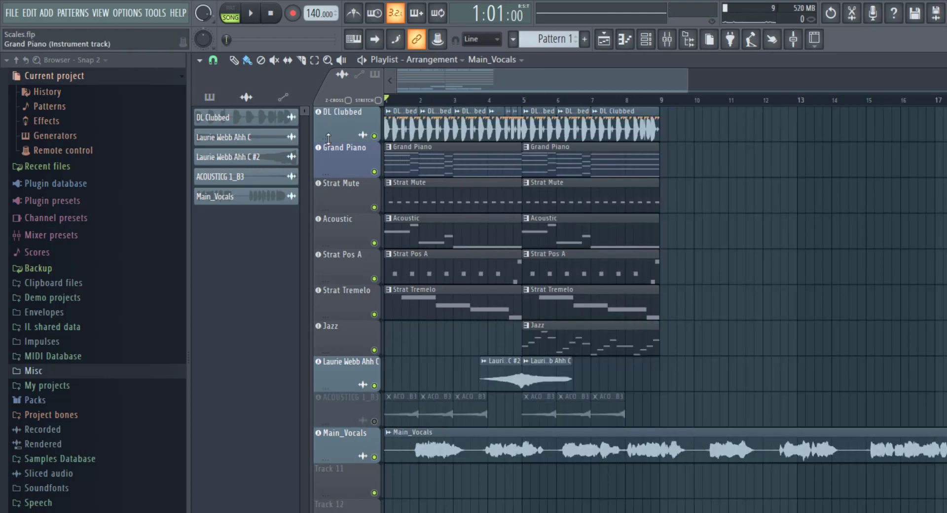
right_click(374, 136)
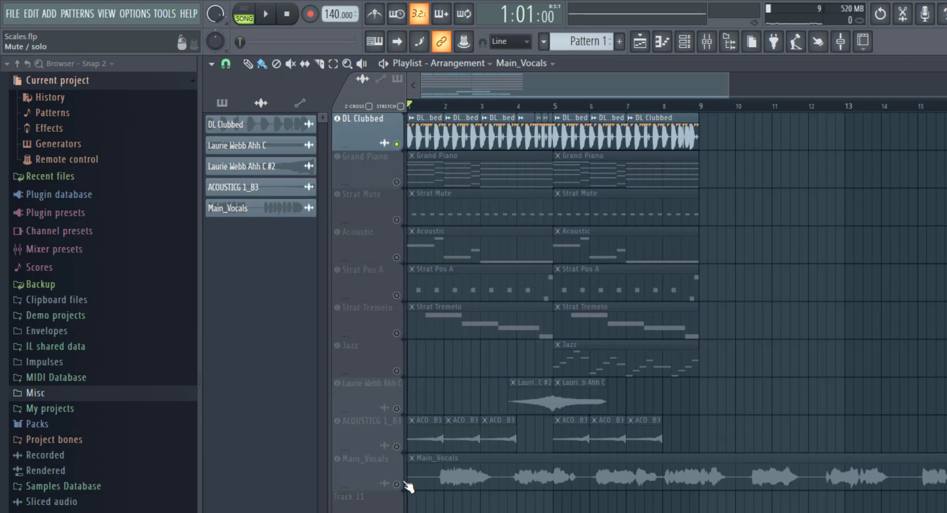
left_click(375, 457)
key("space")
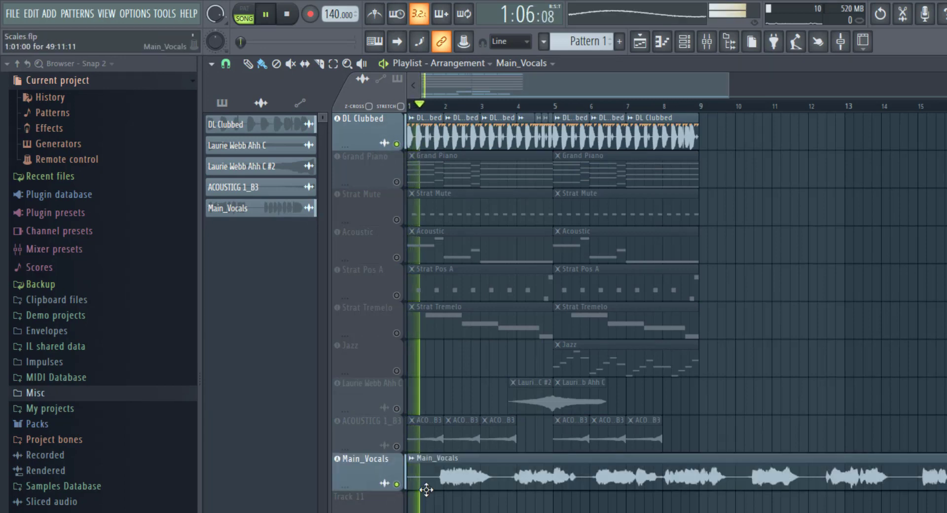
scroll(425, 490, "up", 3)
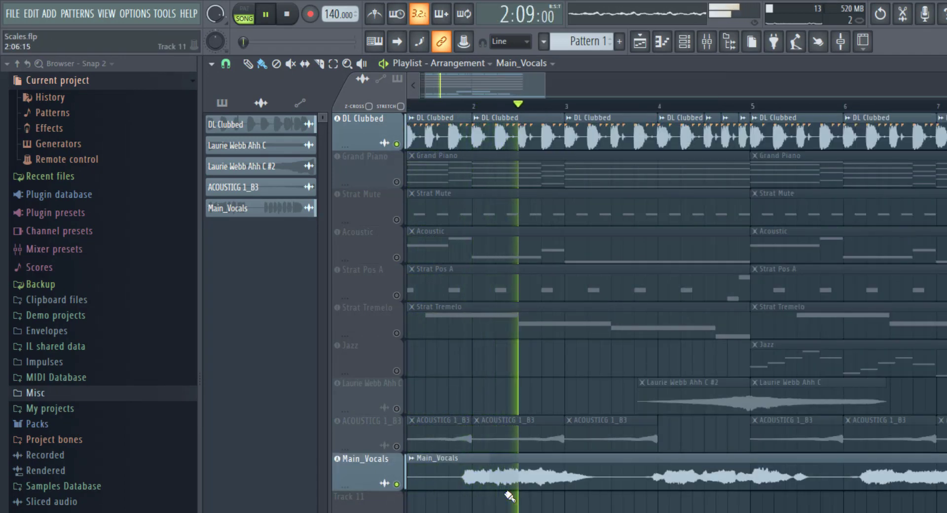
scroll(513, 491, "down", 3)
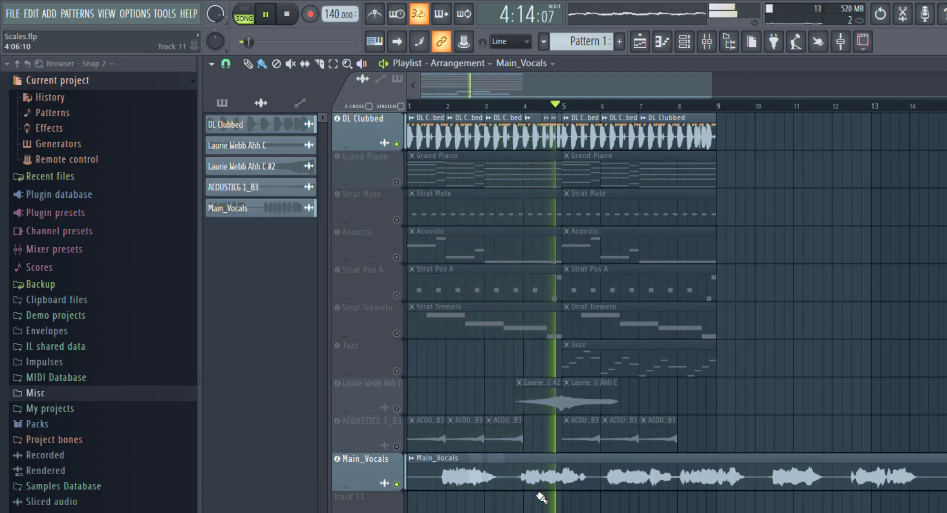
key("space")
- Trim the silent beginning of the Main_Vocals clip and place the clip at 1:05:00, playing it against the drums
scroll(386, 511, "up", 5)
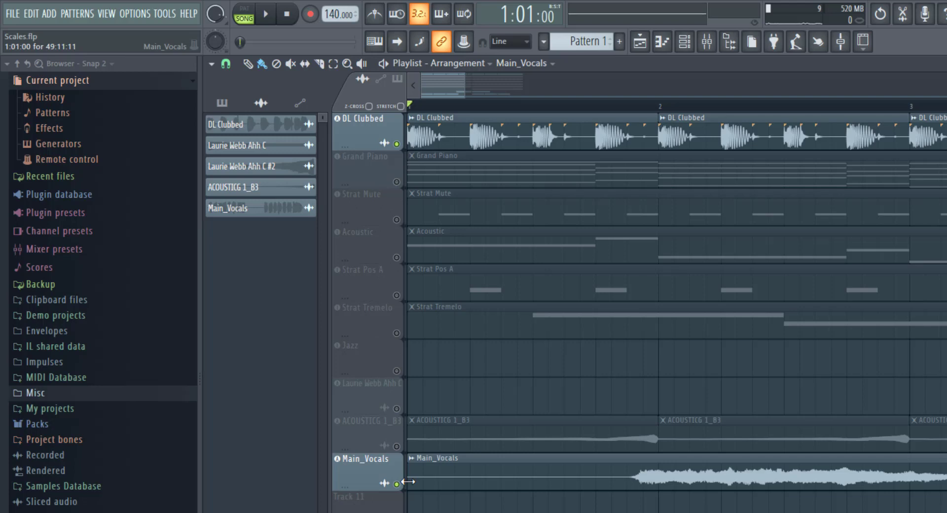
mouse_move(409, 482)
left_mouse_down()
mouse_move(705, 482)
mouse_move(408, 481)
left_mouse_up()
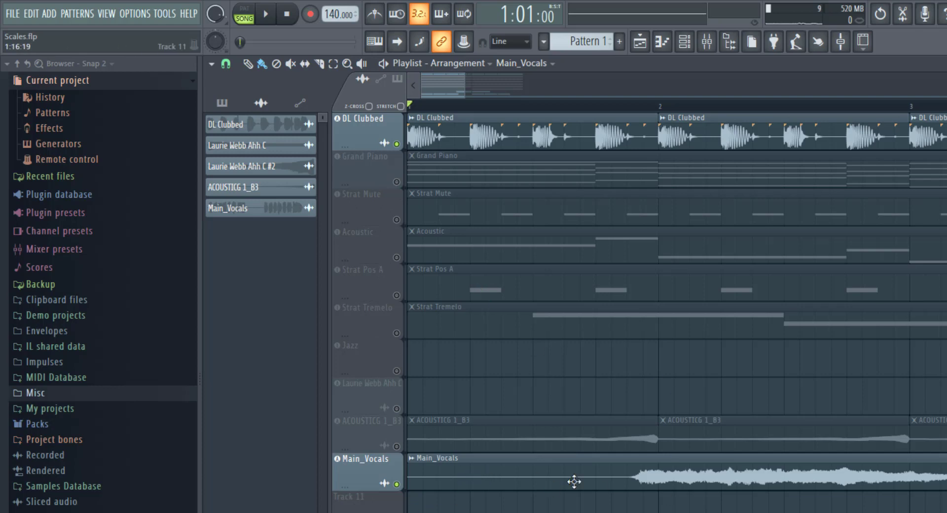
left_click_drag(407, 481, 549, 482)
left_click_drag(725, 477, 640, 475)
key("space")
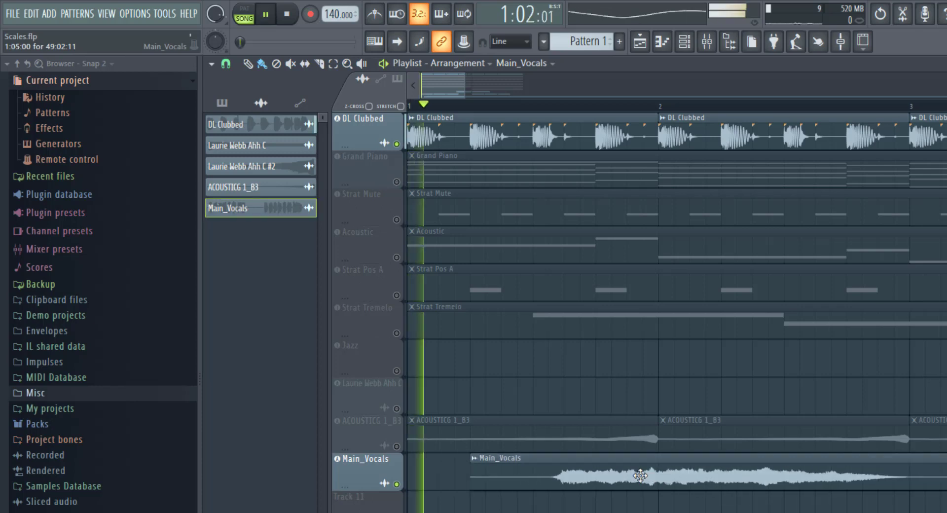
key("space")
- Move the Main_Vocals clip to about 1:01:10 and play it with the drums to check the timing
left_click_drag(640, 475, 531, 474)
left_click(541, 479)
key("space")
key("space")
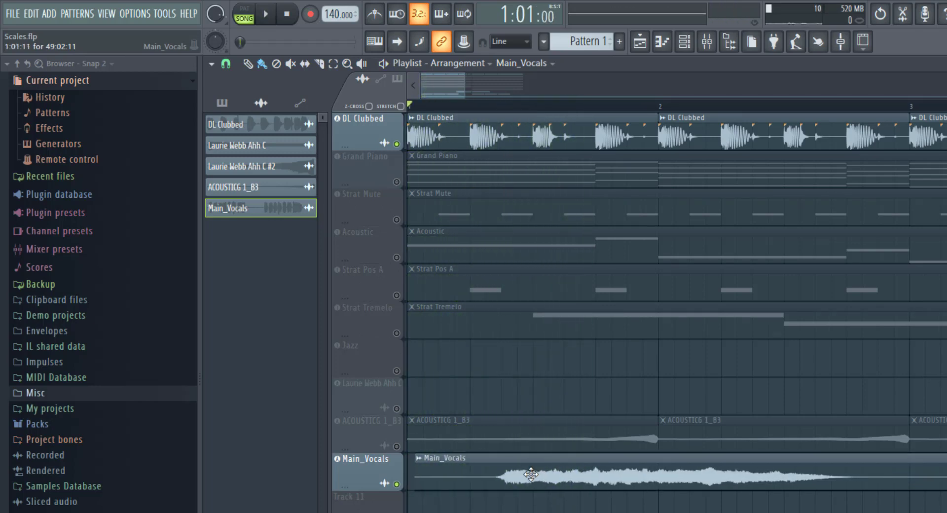
key("space")
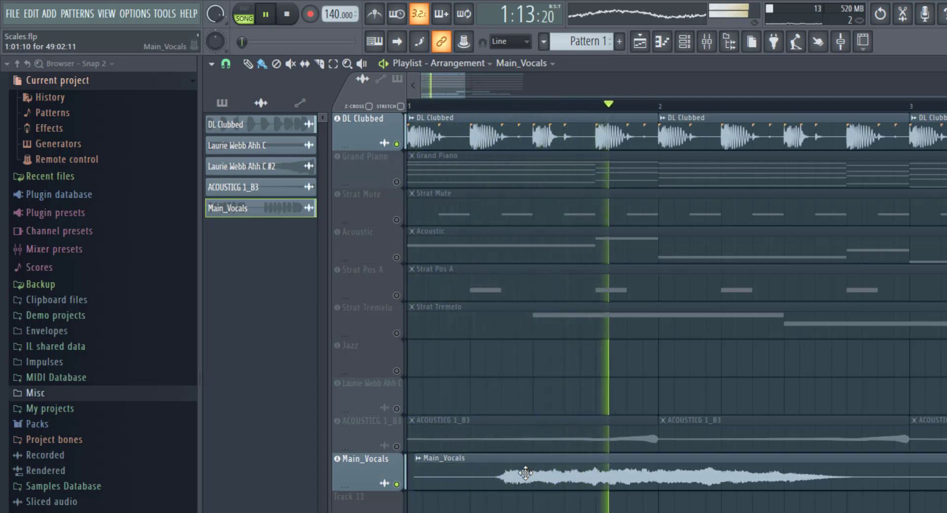
key("space")
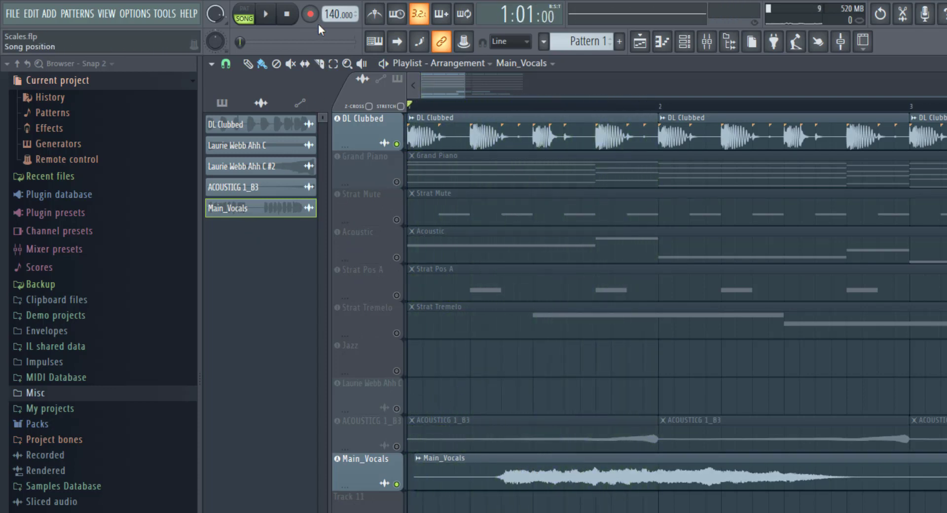
- Set the project tempo to 130 BPM without restretching the channels, and play the drums with the vocals
left_click_drag(335, 13, 335, 31)
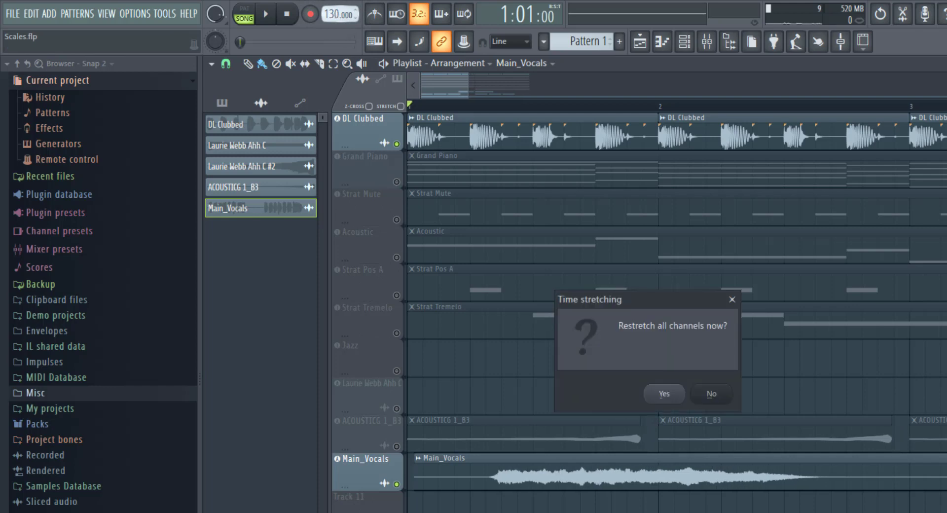
left_click(705, 401)
key("space")
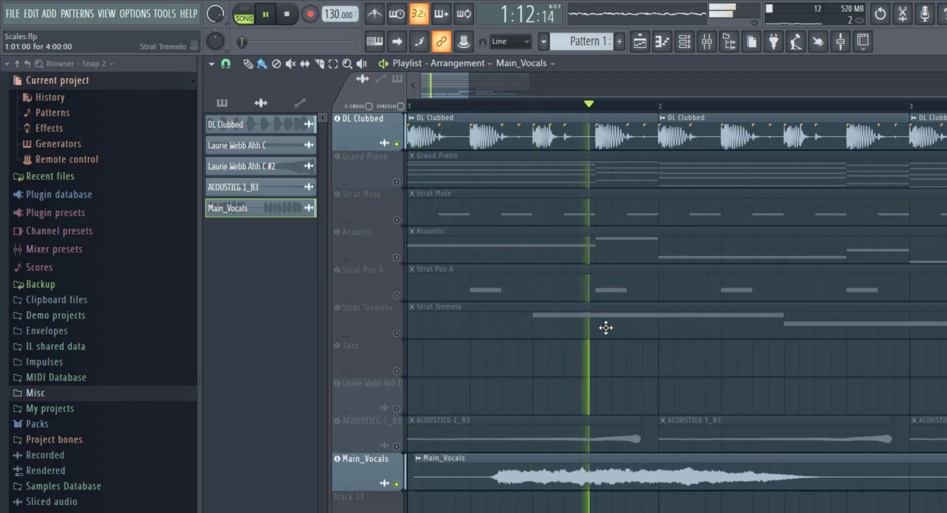
scroll(596, 345, "down", 5)
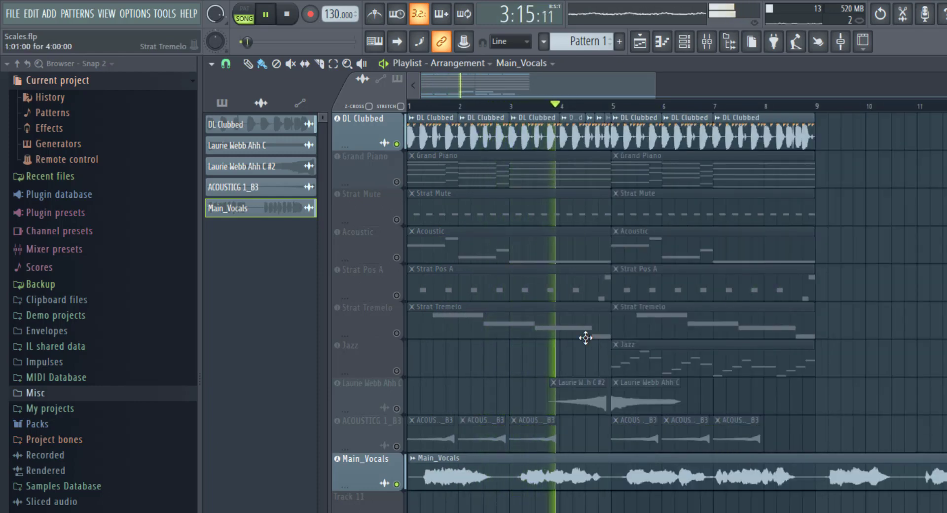
key("space")
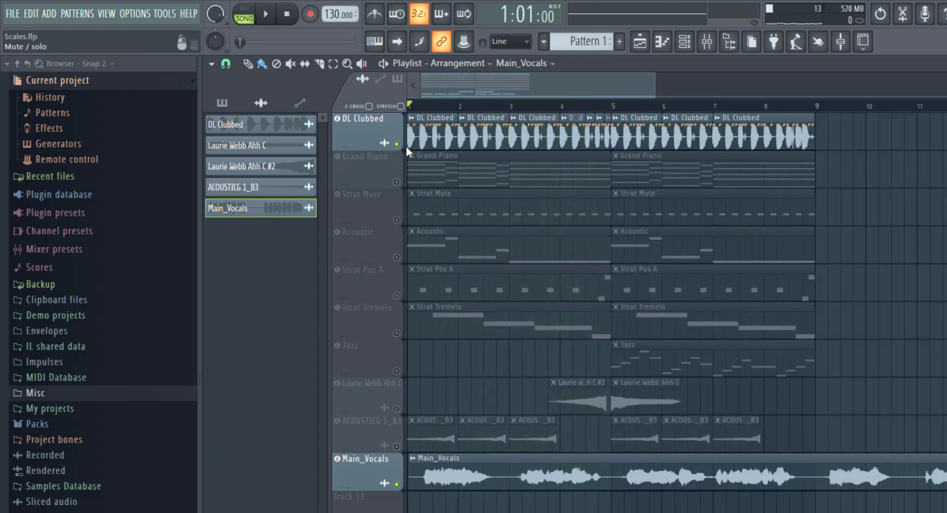
- Place a DL Clubbed clip at bar 9 and duplicate it repeatedly through bar 40 beneath the vocals
left_click(434, 134)
left_click(838, 133)
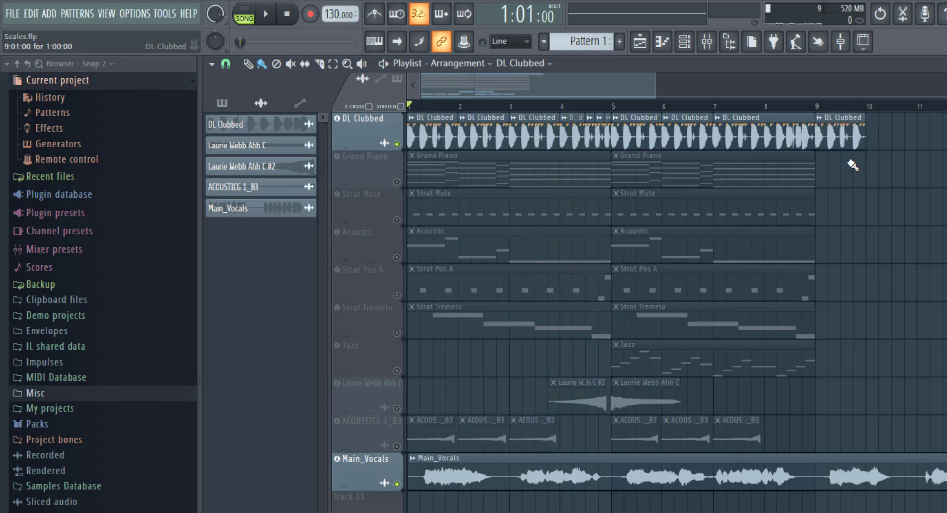
left_click_drag(855, 165, 838, 133)
key("ctrl+b")
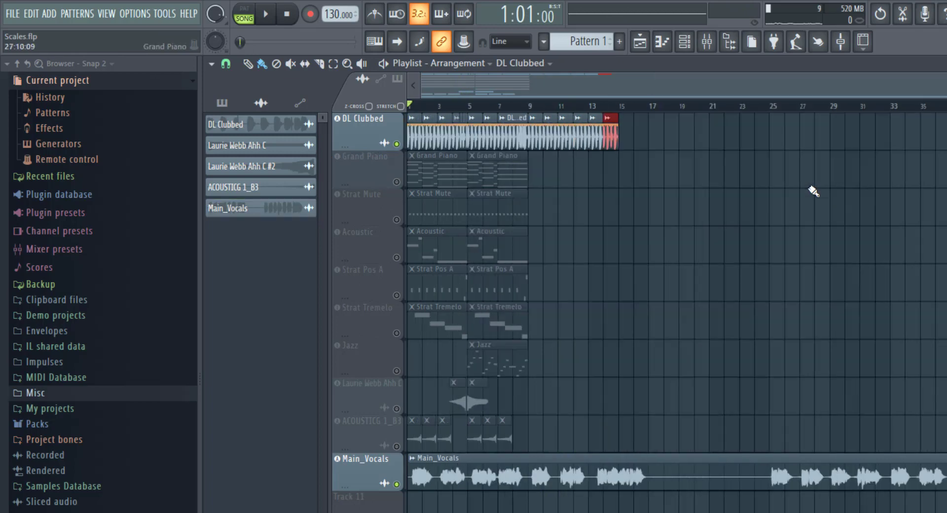
key("ctrl+b")
key("ctrl+b")
key("ctrl+b")
key("ctrl+b")
key("ctrl+b")
key("ctrl+b")
key("ctrl+b")
key("ctrl+b")
key("ctrl+b")
key("ctrl+b")
key("ctrl+b")
key("ctrl+b")
key("ctrl+b")
key("ctrl+b")
key("ctrl+b")
key("ctrl+b")
key("ctrl+b")
key("ctrl+b")
key("ctrl+b")
key("ctrl+b")
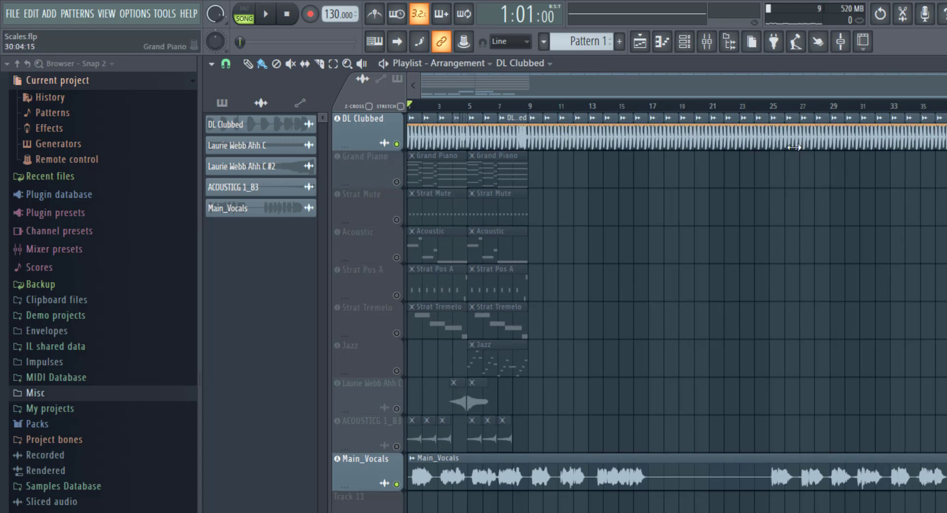
- Play from bar 25 to check the timing of the vocals against the drums
left_click(772, 109)
key("space")
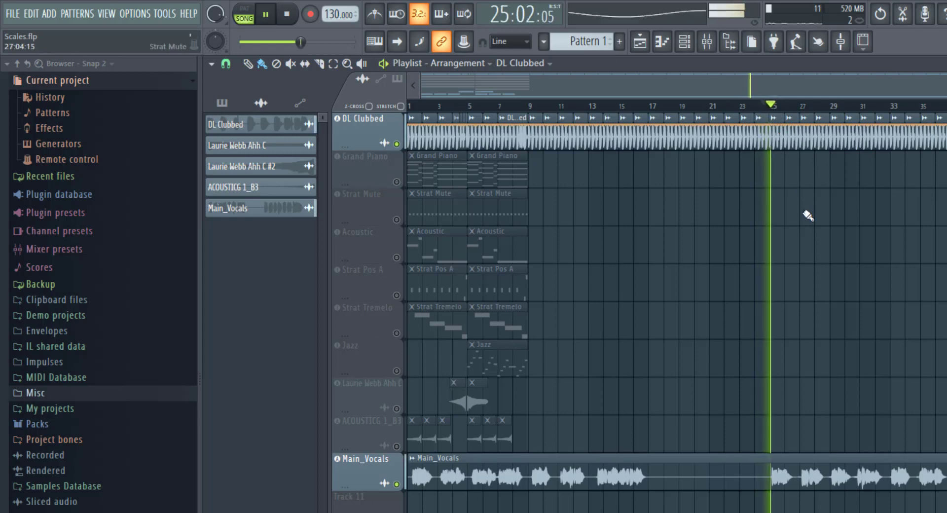
key("space")
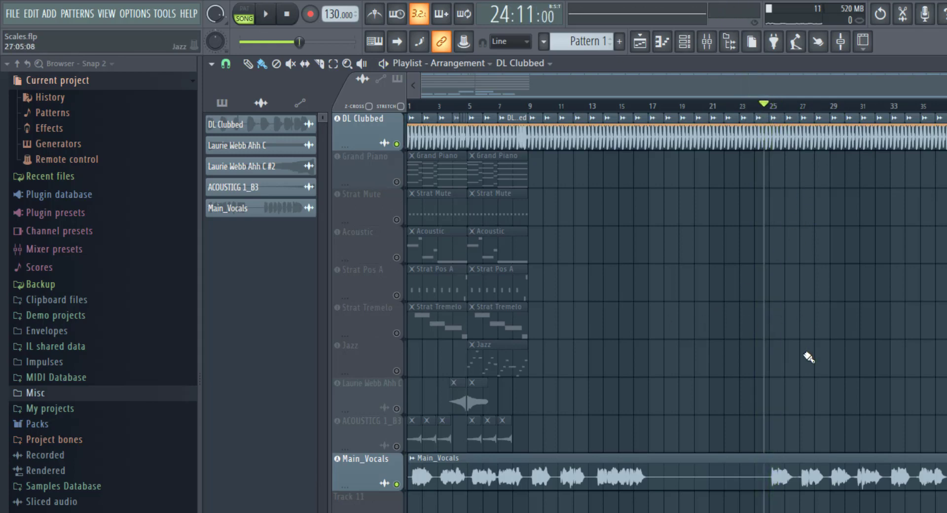
scroll(766, 334, "up", 5)
scroll(786, 166, "up", 3)
left_click(802, 106)
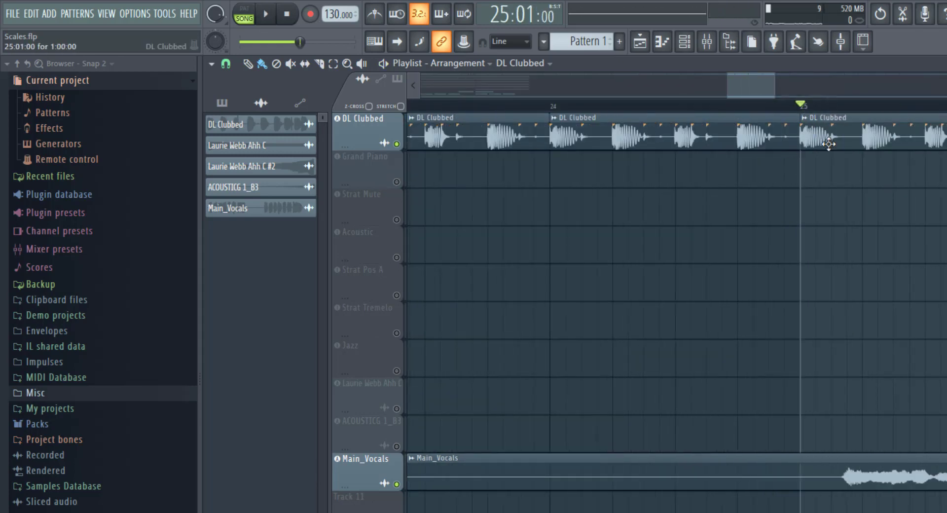
key("space")
scroll(913, 296, "down", 3)
key("space")
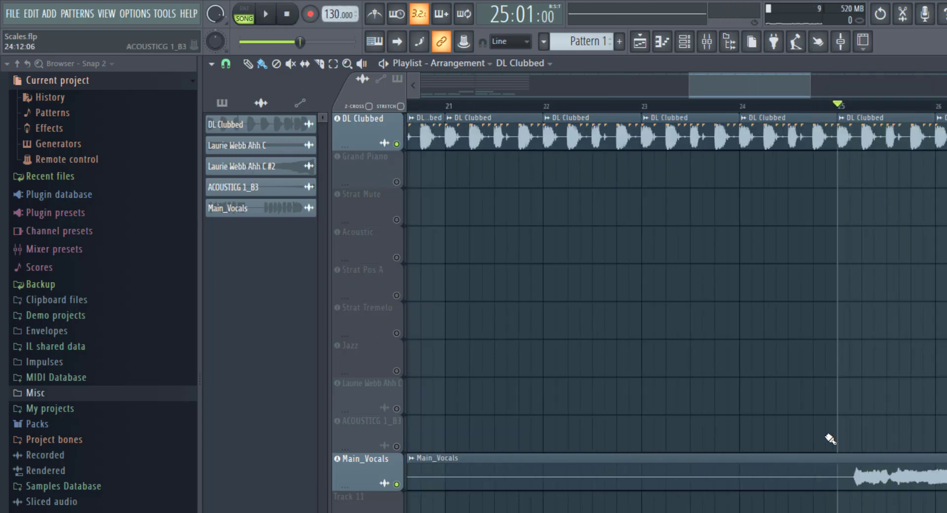
- Set the project tempo to 131 BPM without restretching the channels, and play from bar 25
scroll(870, 445, "up", 5)
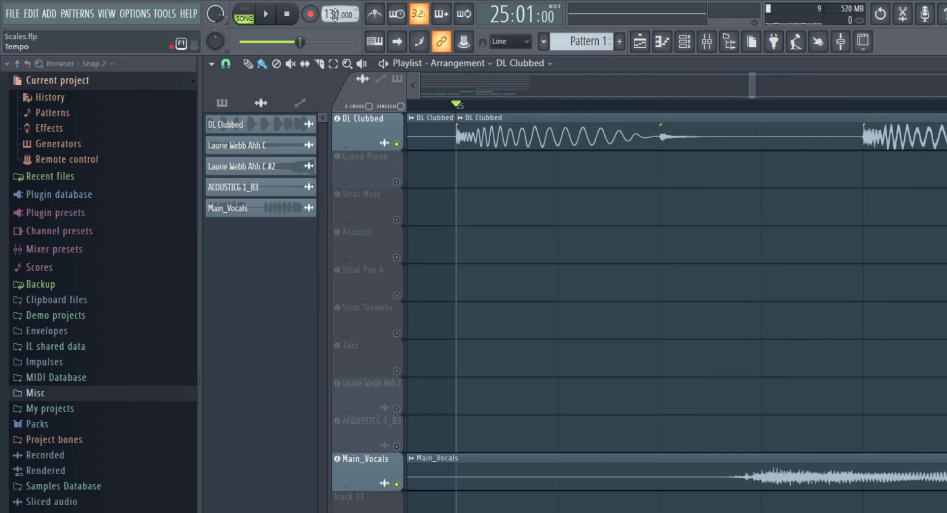
scroll(339, 13, "up", 1)
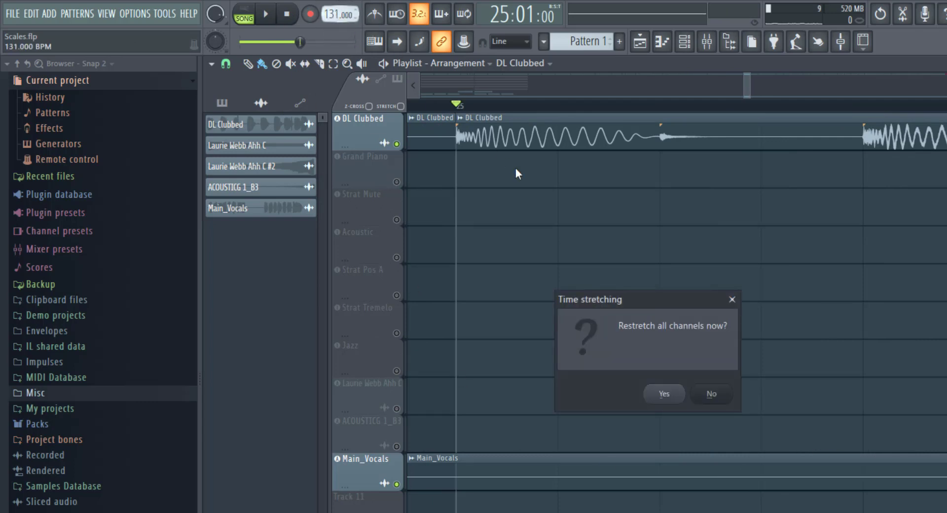
left_click(710, 393)
key("space")
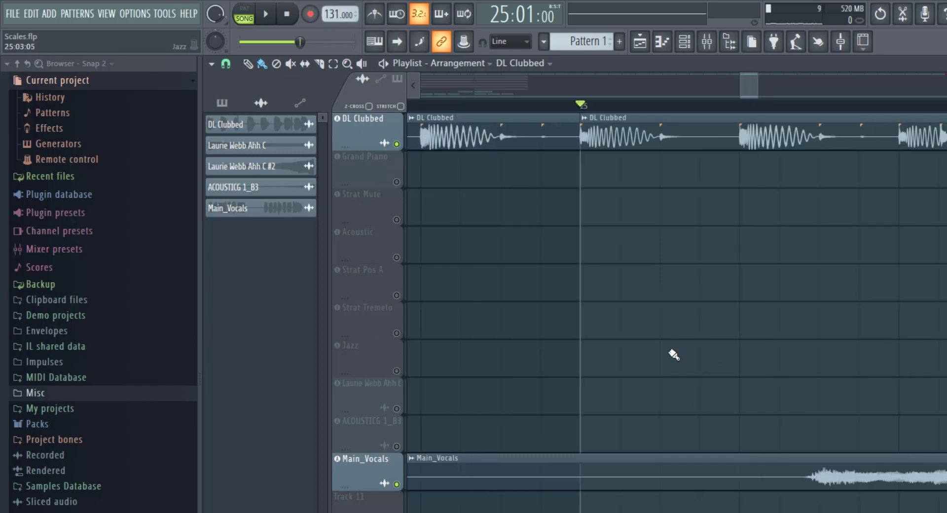
scroll(562, 319, "down", 5)
key("space")
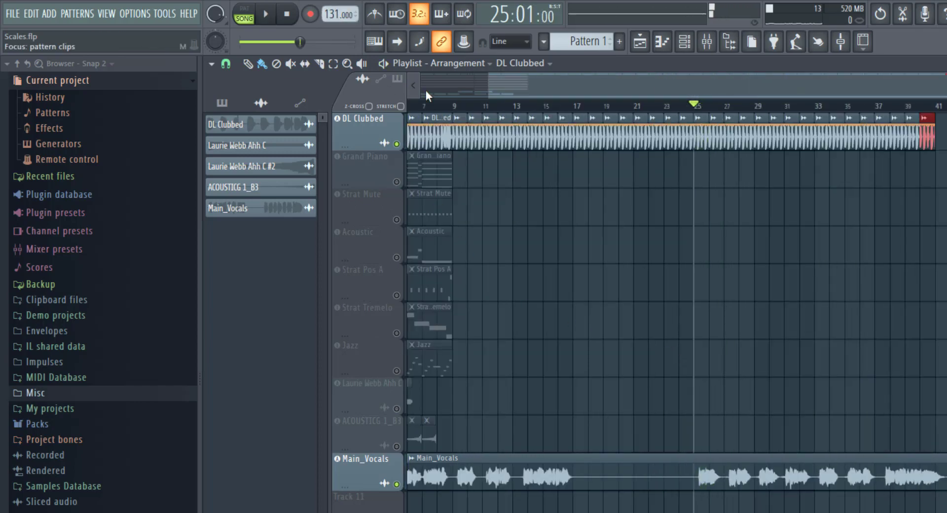
- Clear the playlist selection and play from bar 1 to check the vocals against the drums
left_click(425, 91)
left_click(463, 105)
left_click_drag(463, 106, 260, 103)
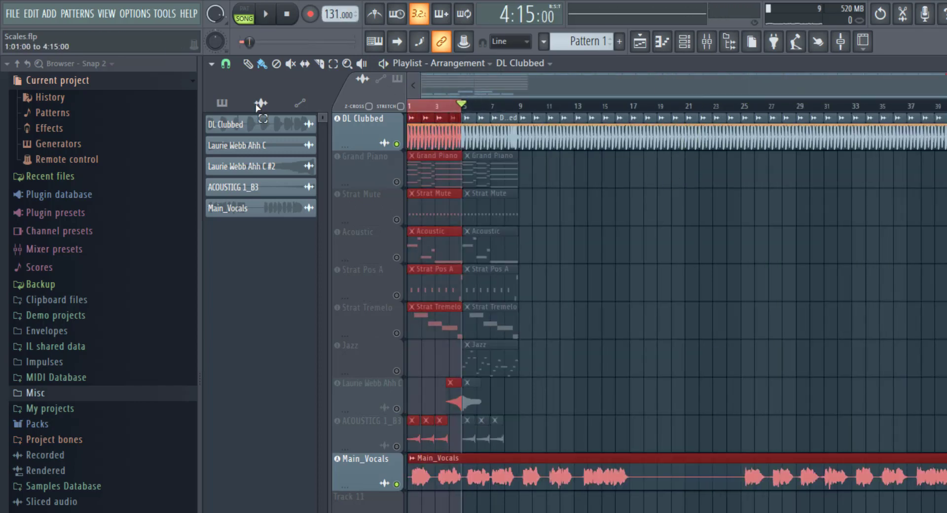
key("ctrl+d")
key("space")
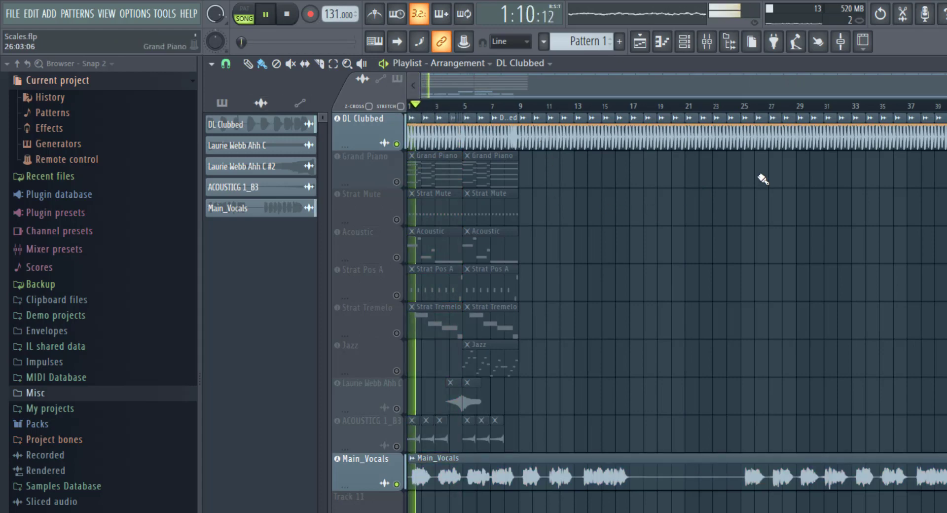
key("space")
- Play from bar 24 and from bar 38 to check that the vocals stay in time with the drums
left_click(734, 106)
key("space")
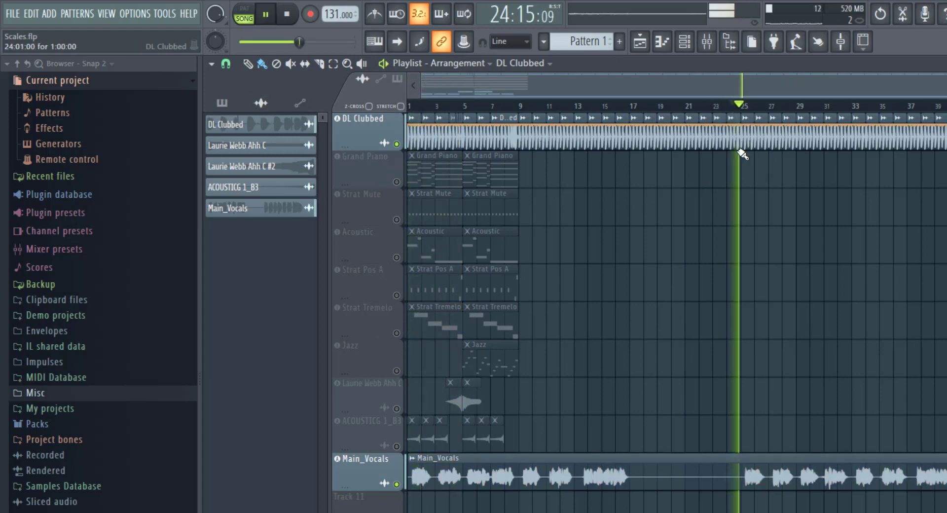
key("space")
left_click(921, 105)
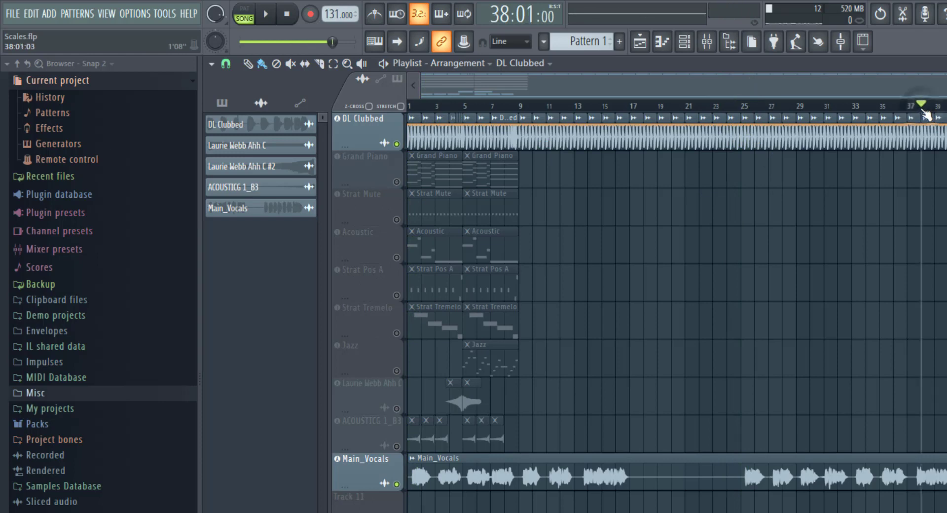
key("space")
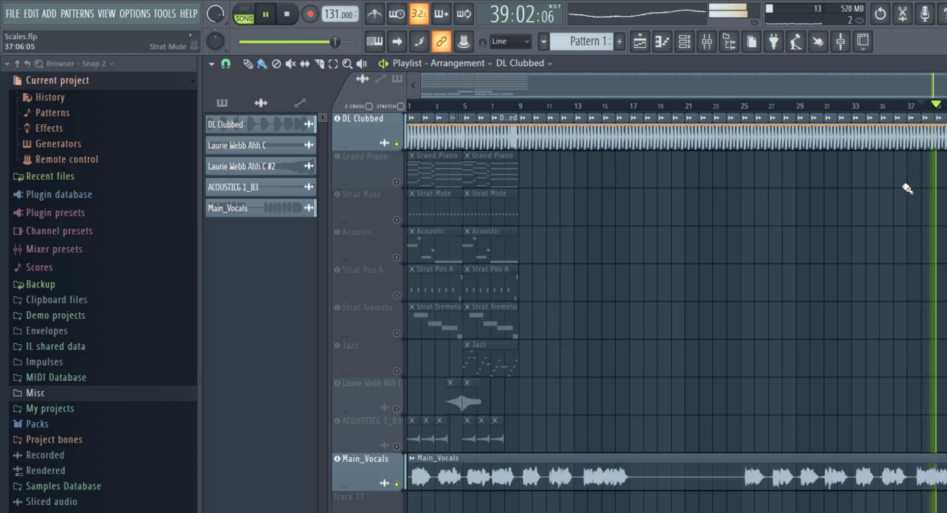
key("space")
- Delete the DL Clubbed clips from bar 9 onward and unmute all playlist tracks
left_click_drag(920, 136, 551, 140)
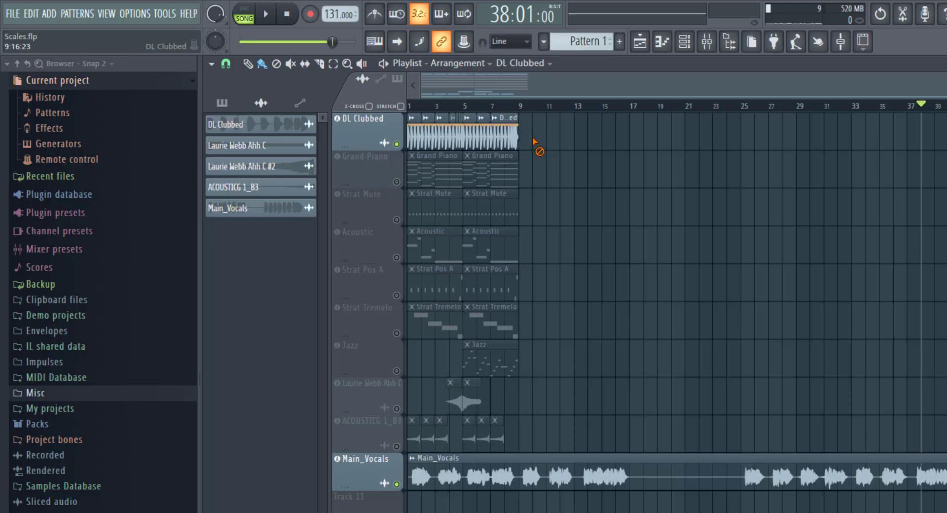
right_click(398, 484)
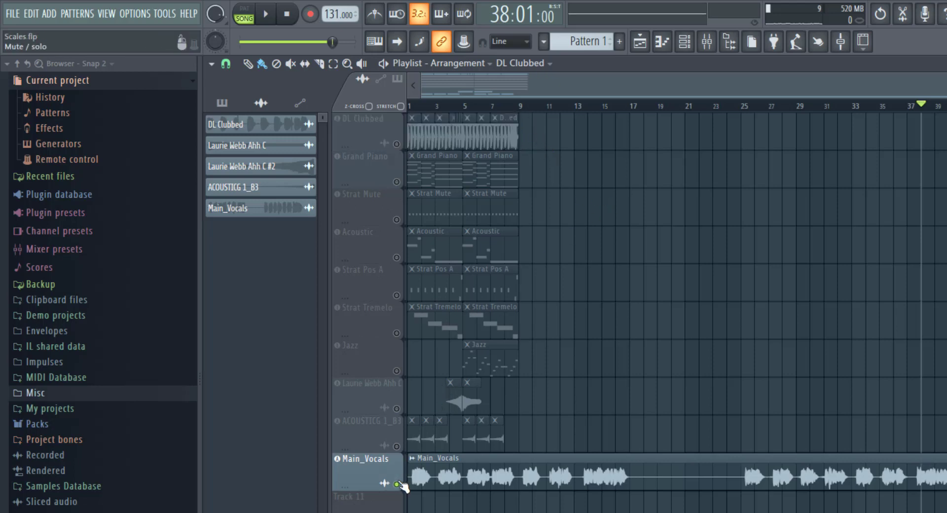
right_click(398, 485)
- Play the full arrangement from bar 1 to hear the vocals with every instrument
left_click(427, 105)
left_click_drag(399, 98, 388, 99)
key("space")
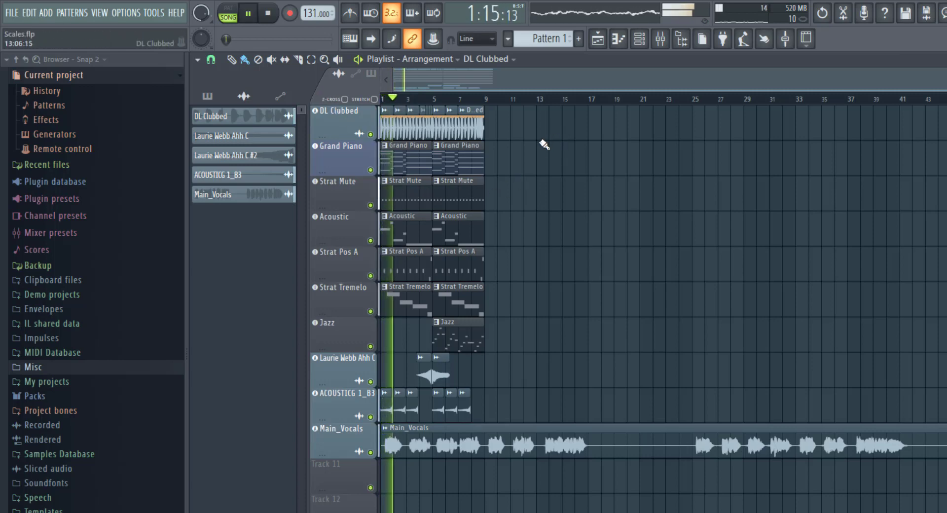
key("space")
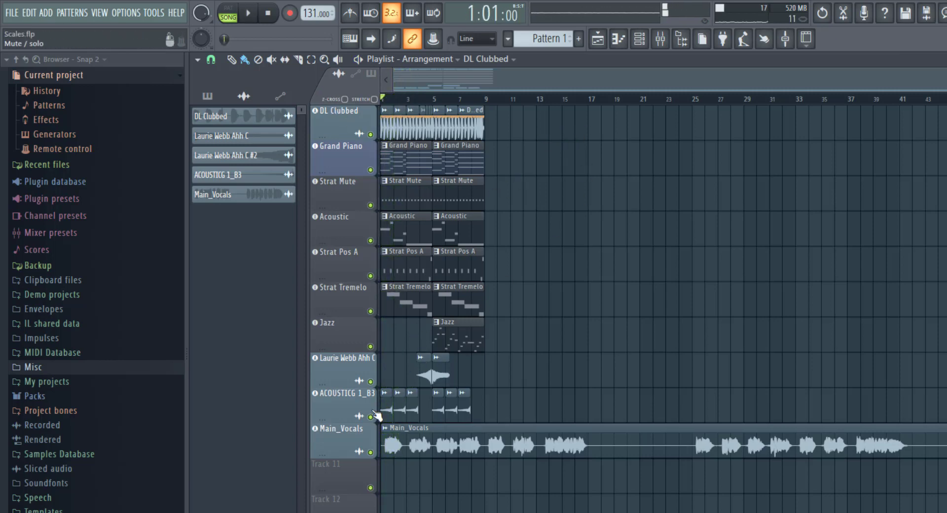
- Open the Main_Vocals clip's channel settings and set its time stretching mode to Stretch
scroll(379, 408, "down", 3)
scroll(378, 373, "up", 6)
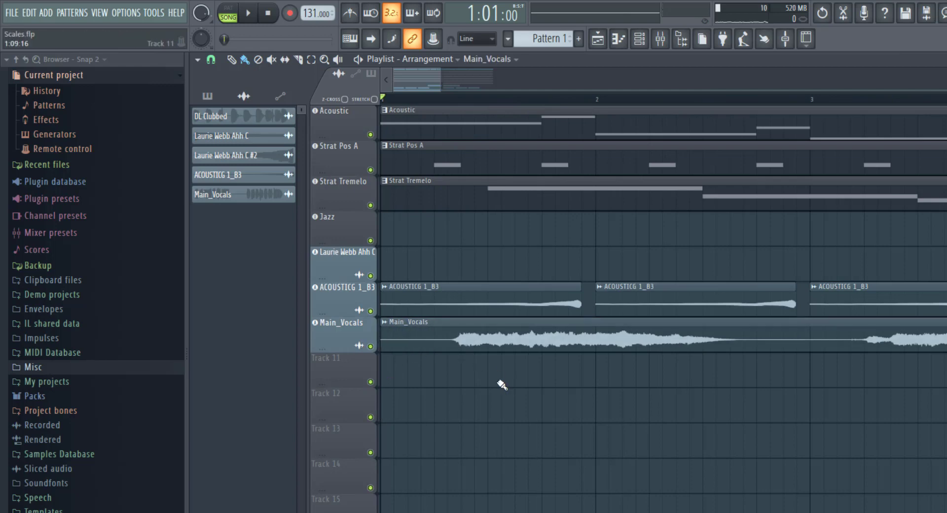
scroll(501, 383, "up", 3)
scroll(484, 374, "down", 3)
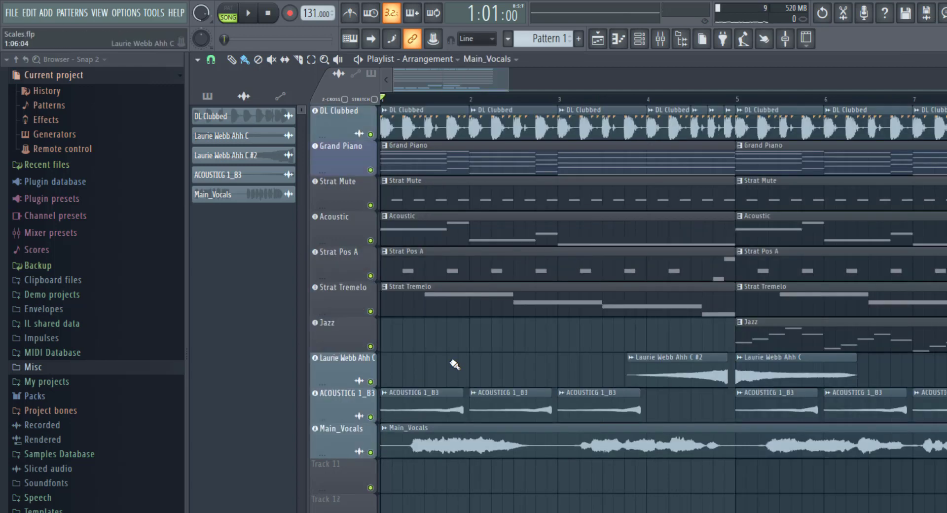
double_click(448, 447)
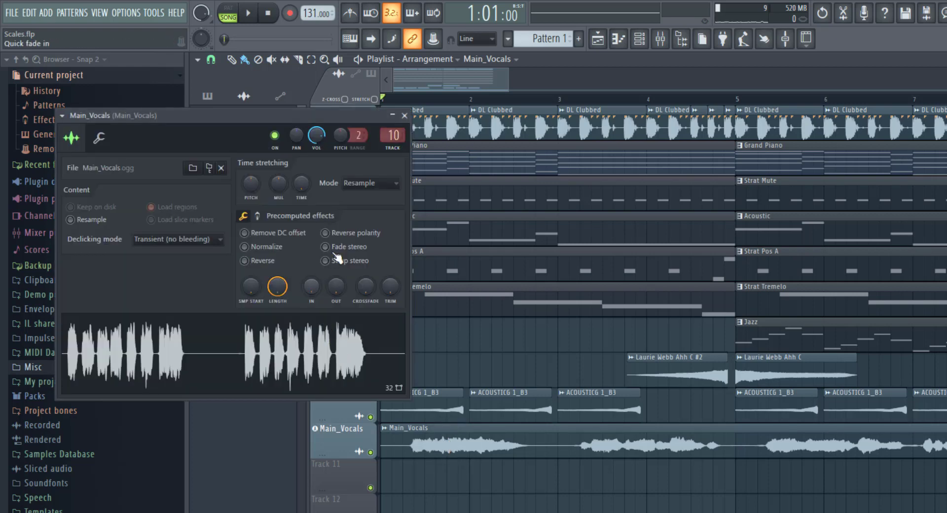
left_click(378, 186)
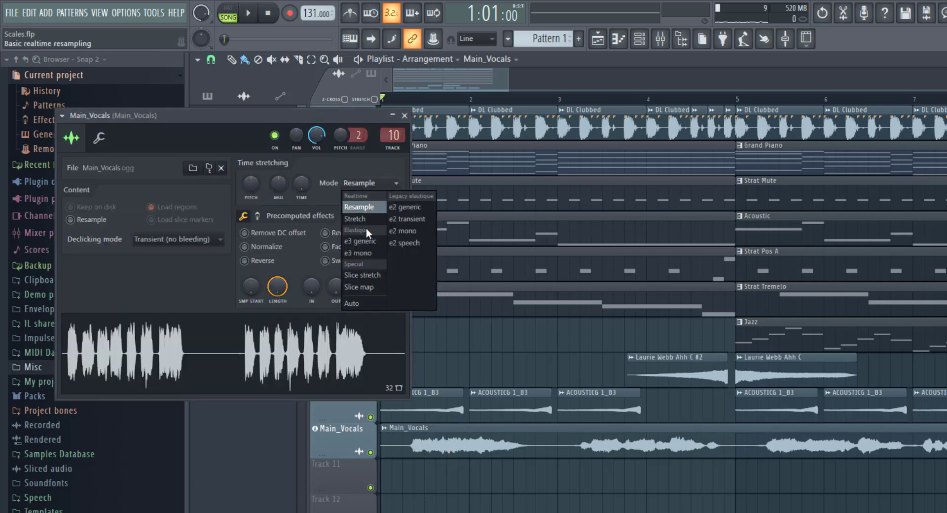
left_click(362, 218)
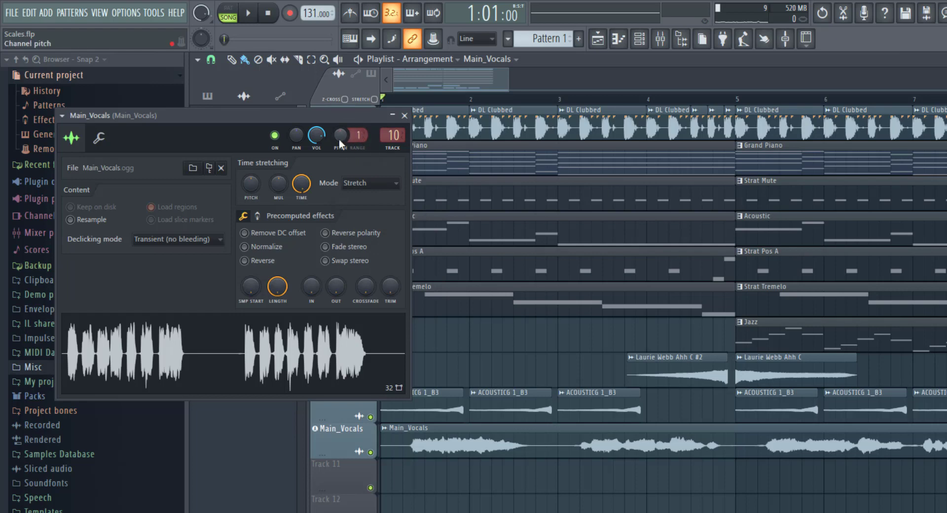
- Try lowering and raising the Main_Vocals channel pitch within a range of 1 semitone while playing the song
left_click_drag(340, 136, 340, 148)
key("space")
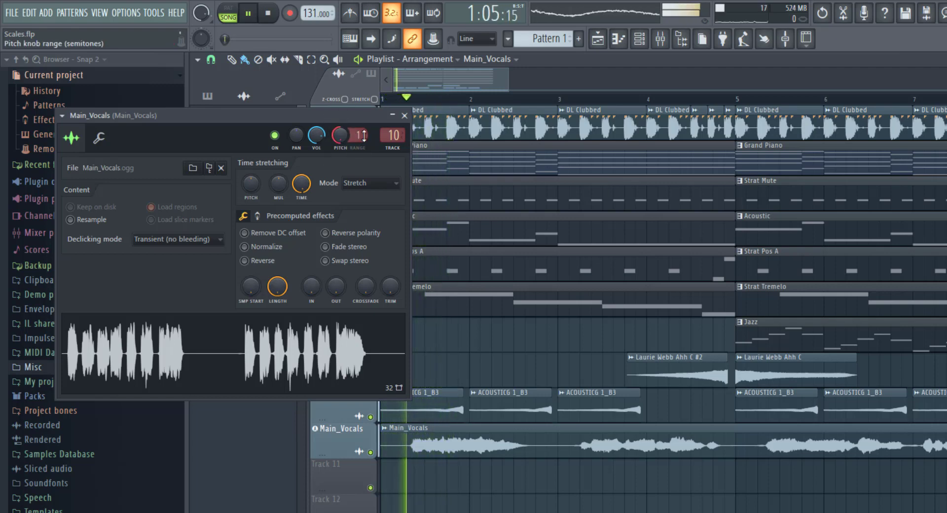
key("space")
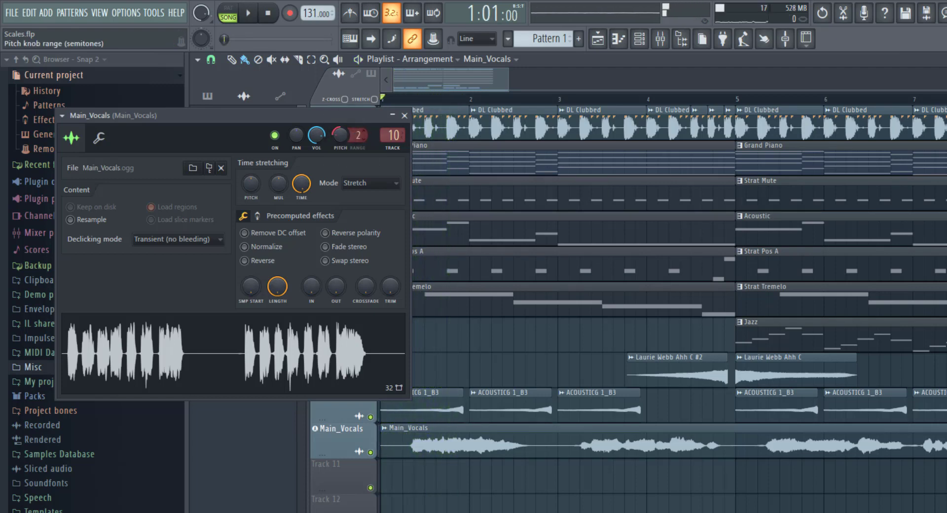
key("space")
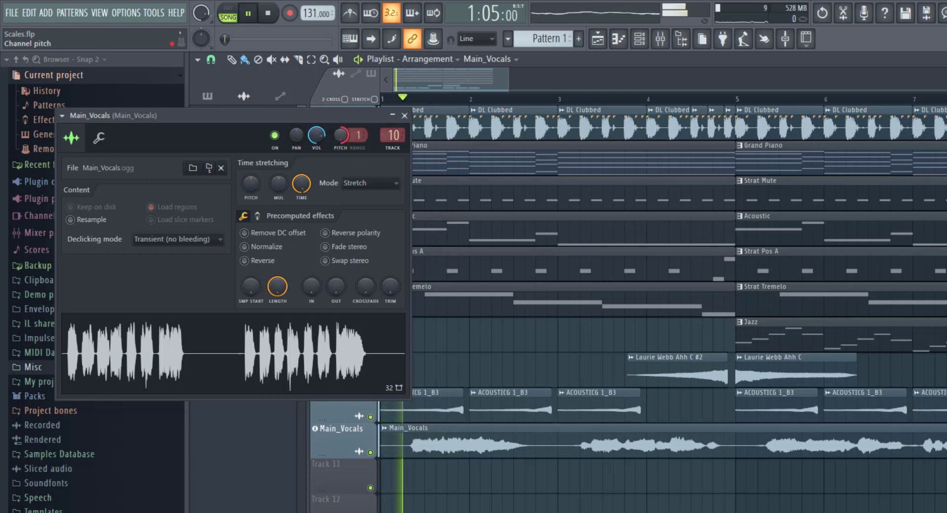
key("space")
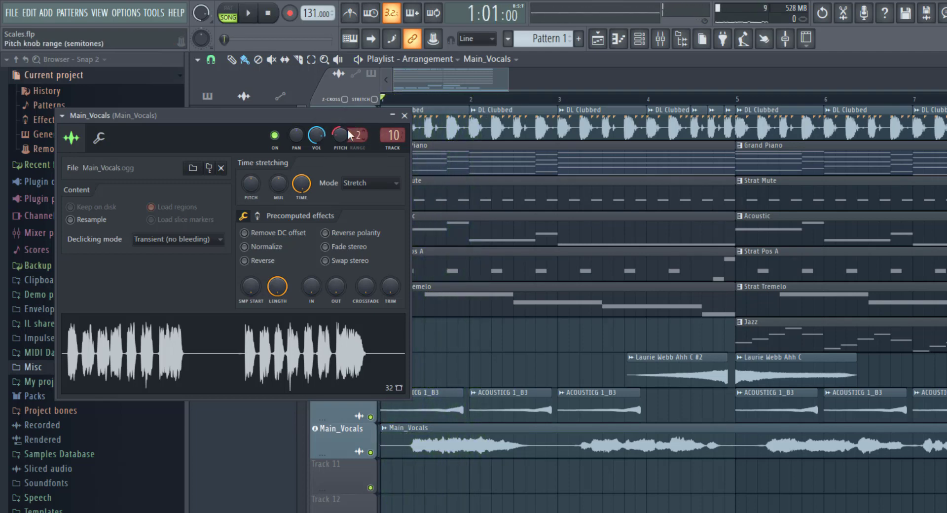
- Try raising and lowering the Main_Vocals channel pitch within a range of 2 semitones while playing the song
key("space")
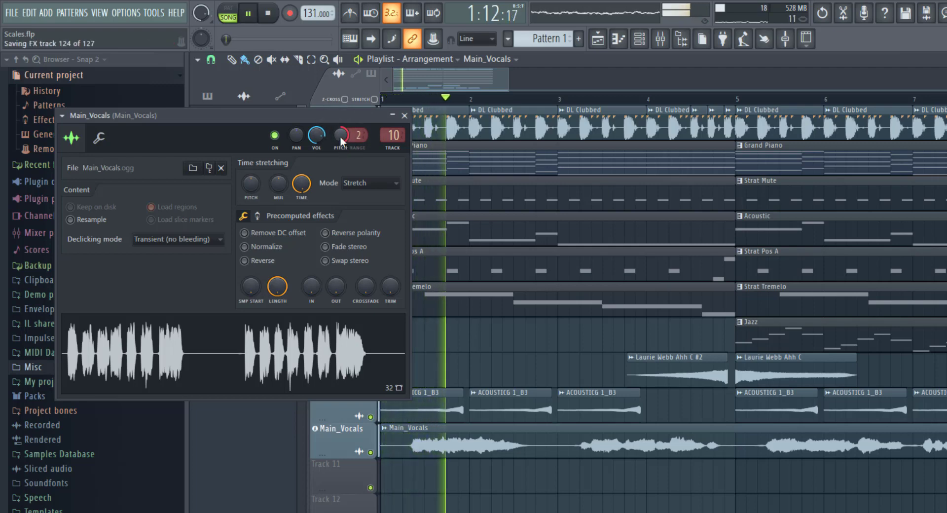
key("space")
left_click_drag(342, 137, 341, 197)
key("space")
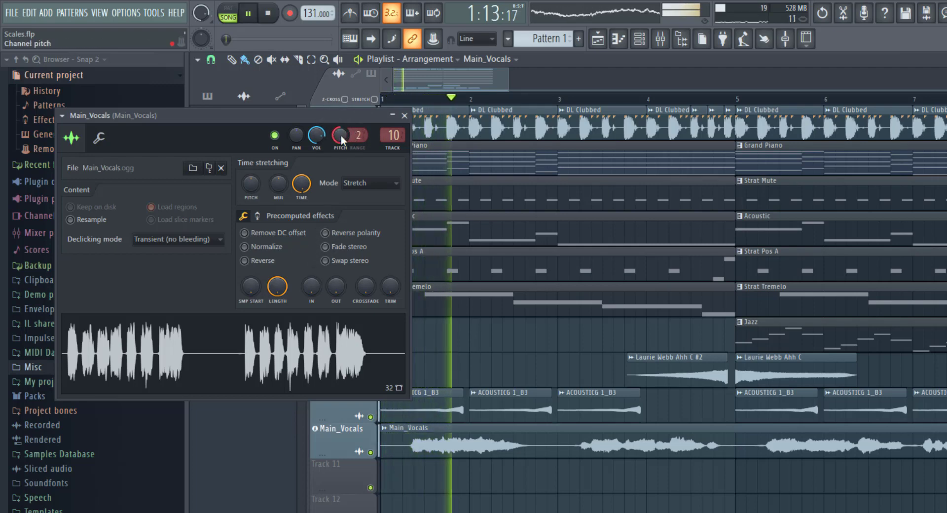
key("space")
- Try raising the Main_Vocals channel pitch with a range of 3 semitones and play the song
left_click_drag(341, 135, 341, 84)
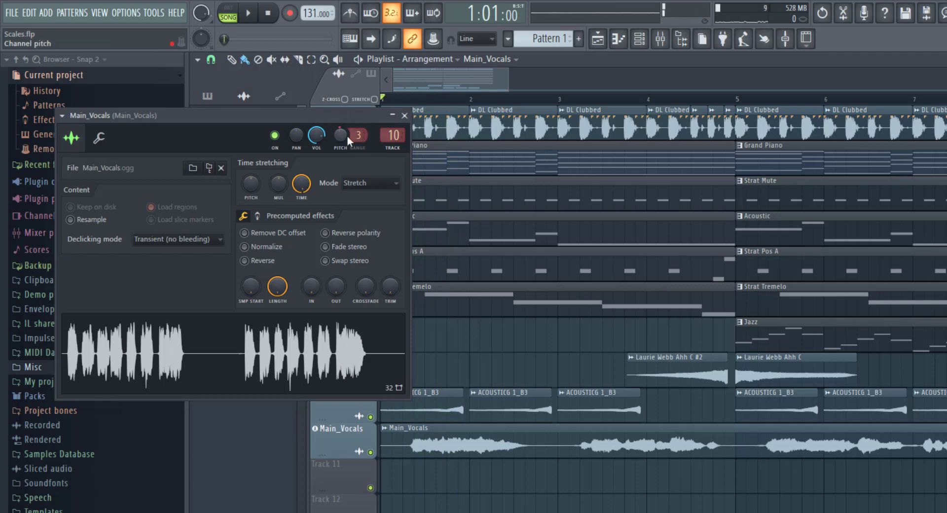
left_click_drag(347, 136, 343, 118)
key("space")
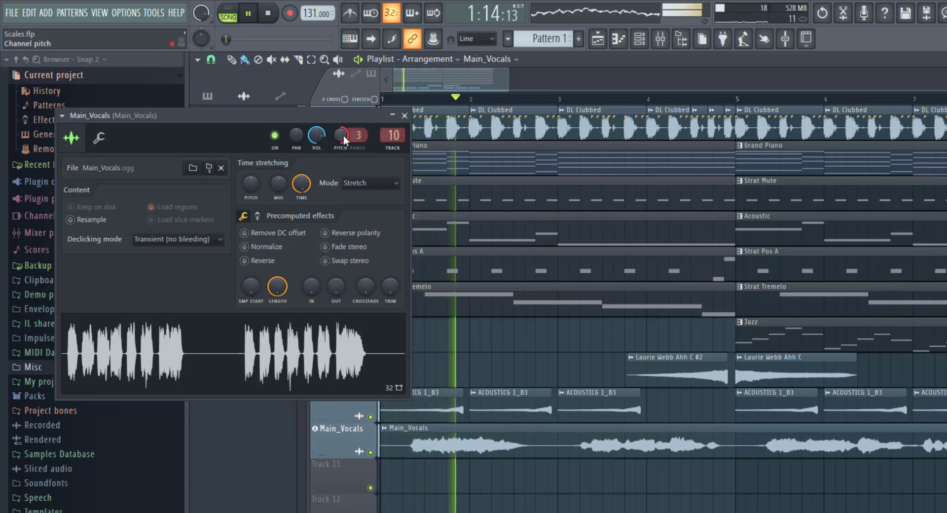
- Lower the Main_Vocals channel pitch with the pitch range set to 4 semitones, and play to check the key
left_click_drag(359, 134, 358, 137)
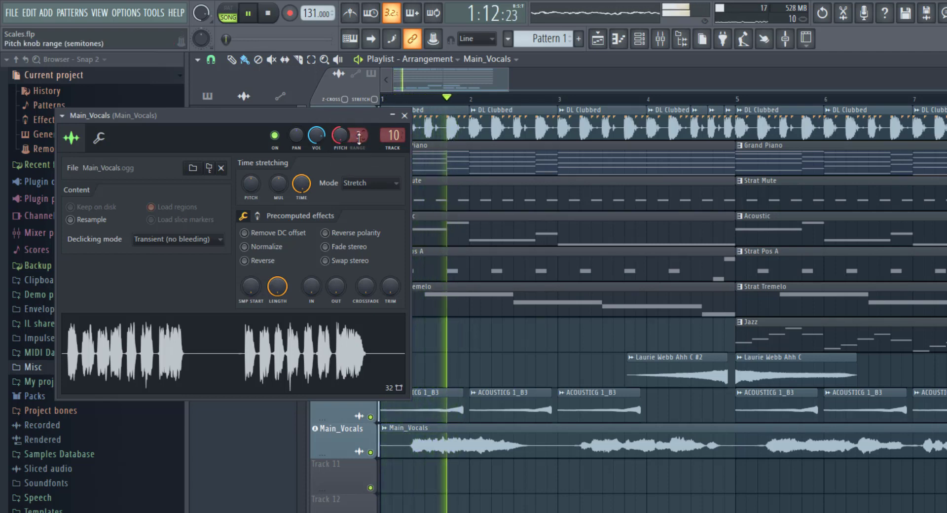
key("space")
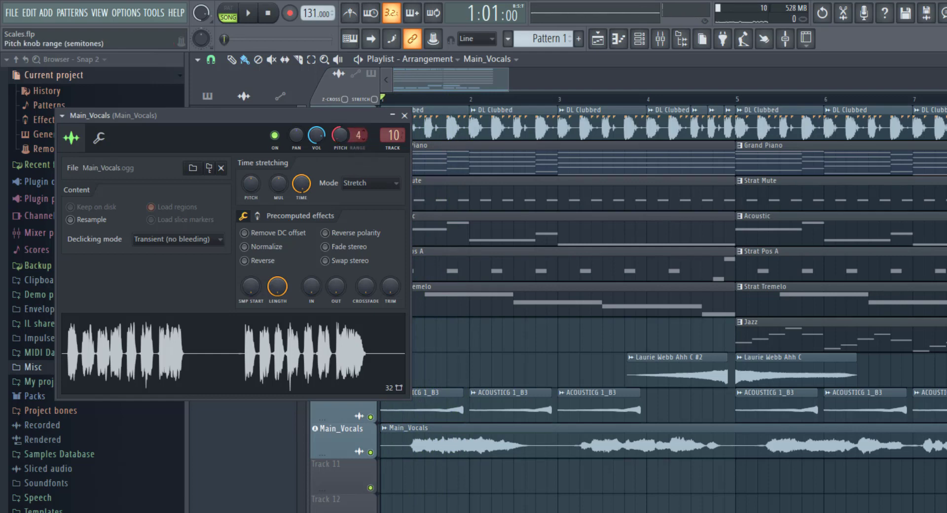
key("space")
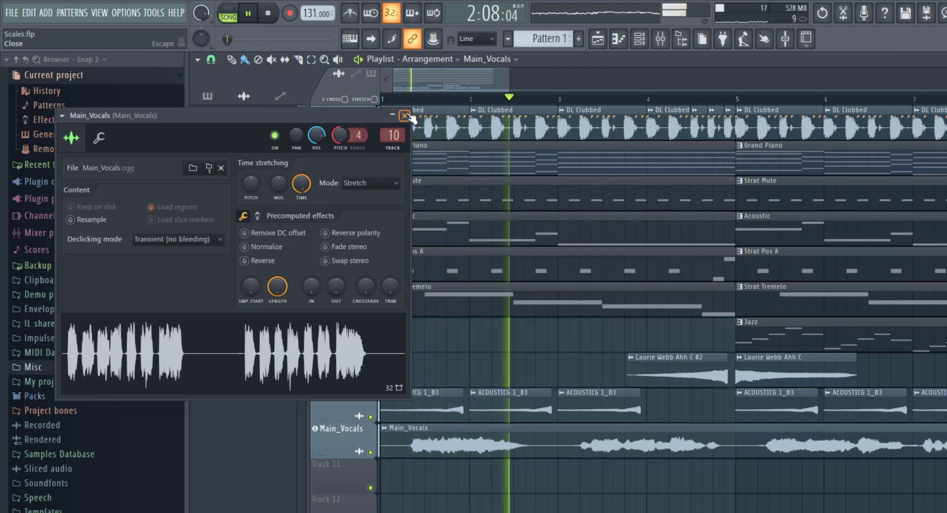
key("space")
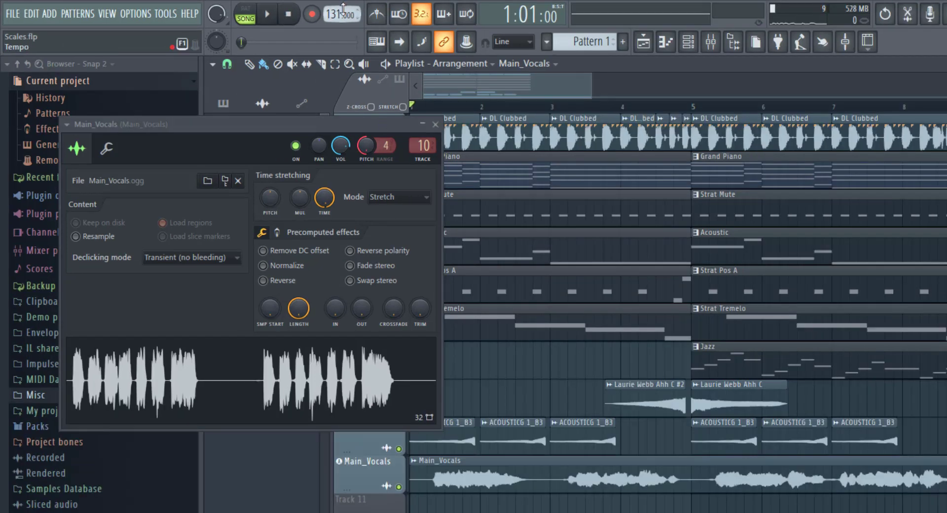
- Set the project tempo to 140 BPM with the channels restretched, and play the song from bar 1
right_click(335, 13)
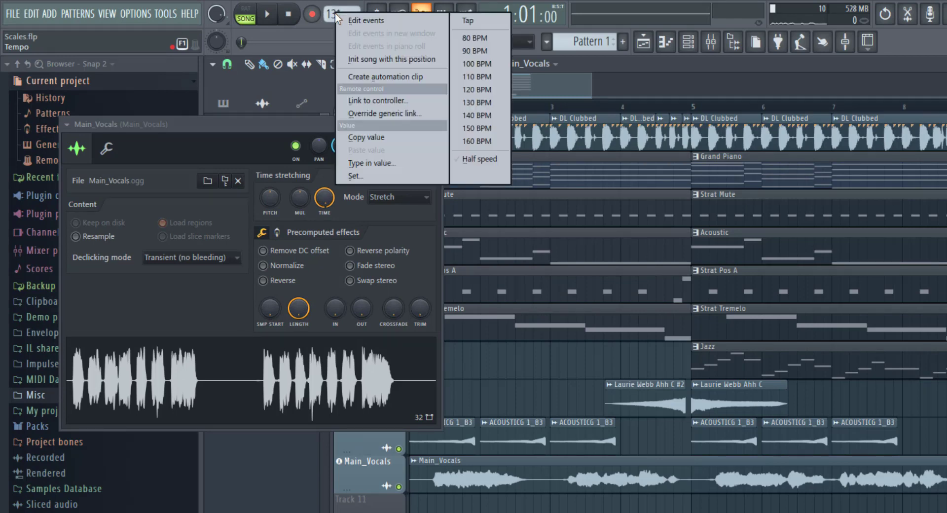
left_click(480, 115)
left_click(720, 399)
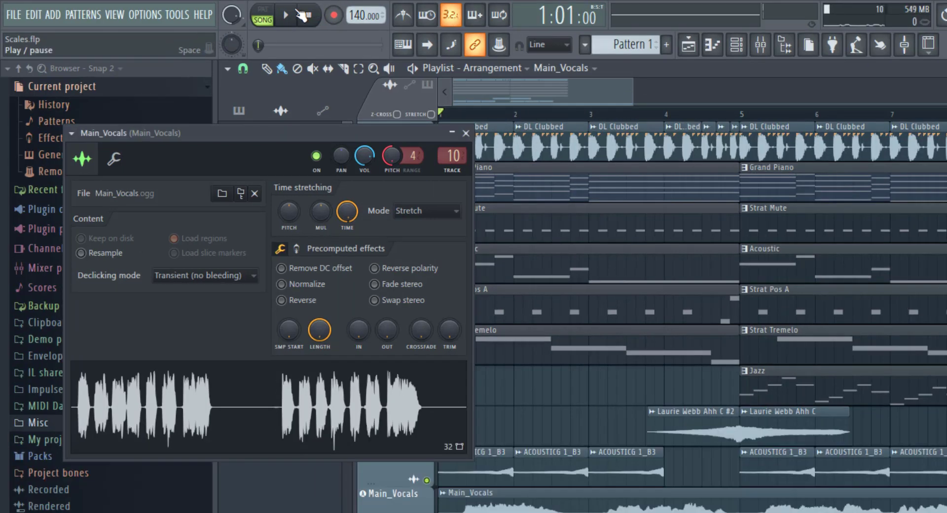
left_click(269, 15)
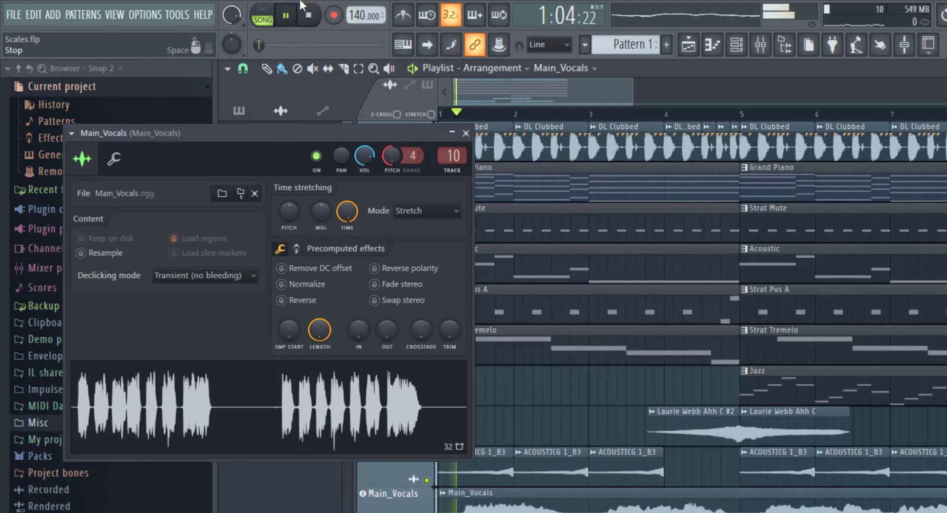
left_click(320, 20)
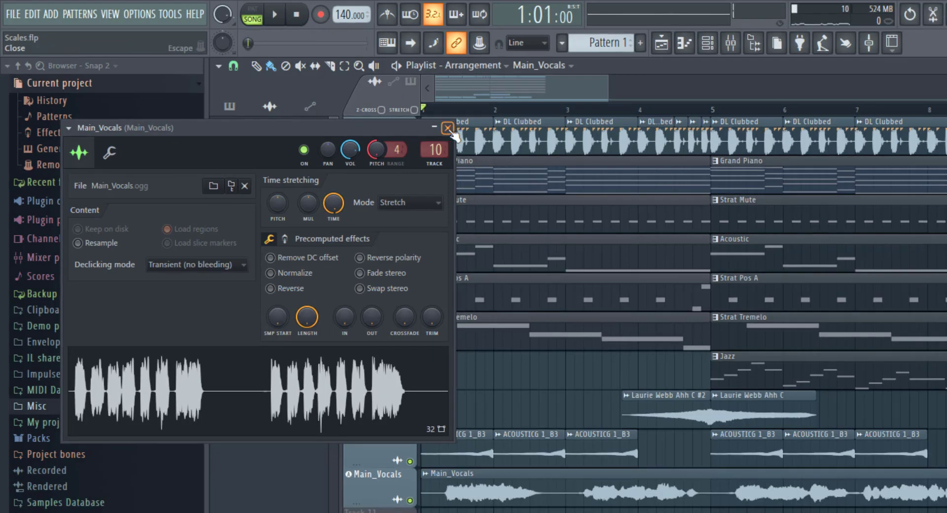
- Close the Main_Vocals channel settings and shorten the vocal clip to end at bar 9 with the other tracks
left_click(466, 133)
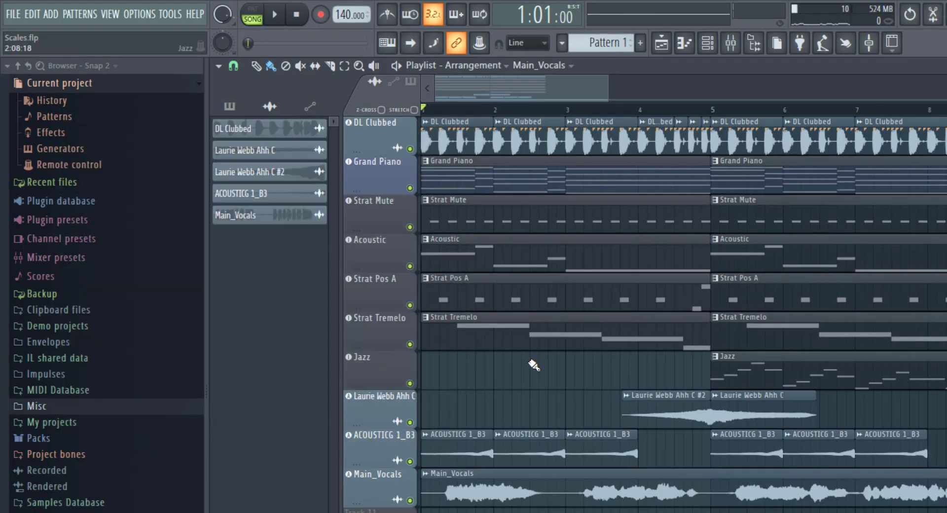
scroll(534, 365, "down", 5)
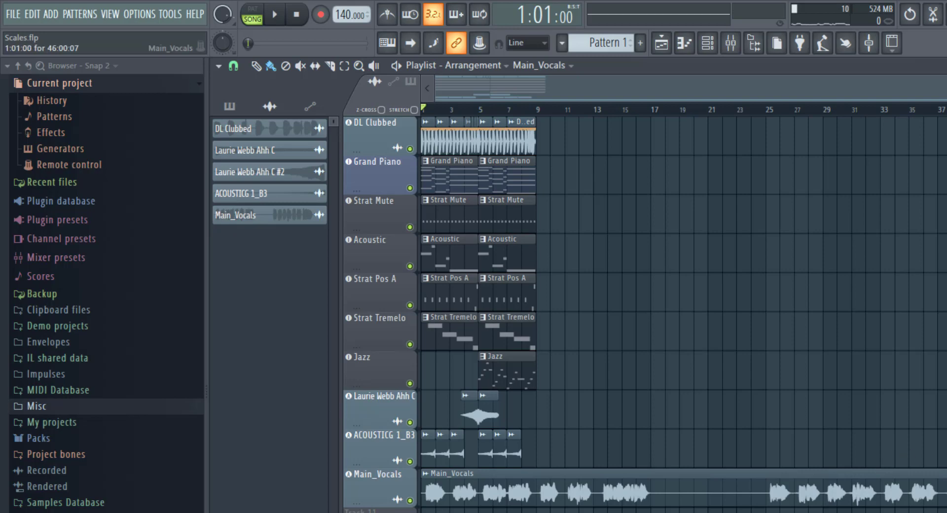
left_click_drag(945, 486, 538, 456)
scroll(537, 488, "up", 3)
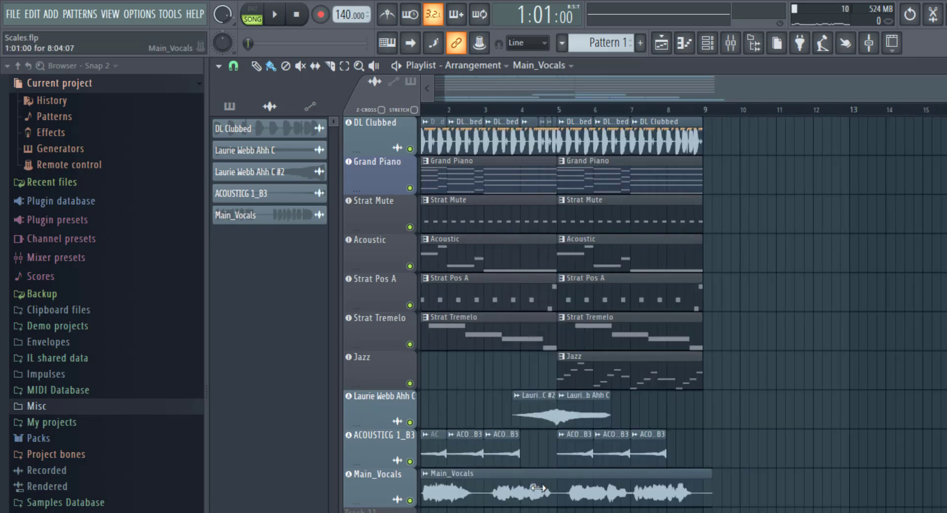
scroll(708, 493, "up", 5)
left_click_drag(741, 487, 679, 486)
scroll(683, 487, "up", 4)
scroll(750, 493, "down", 6)
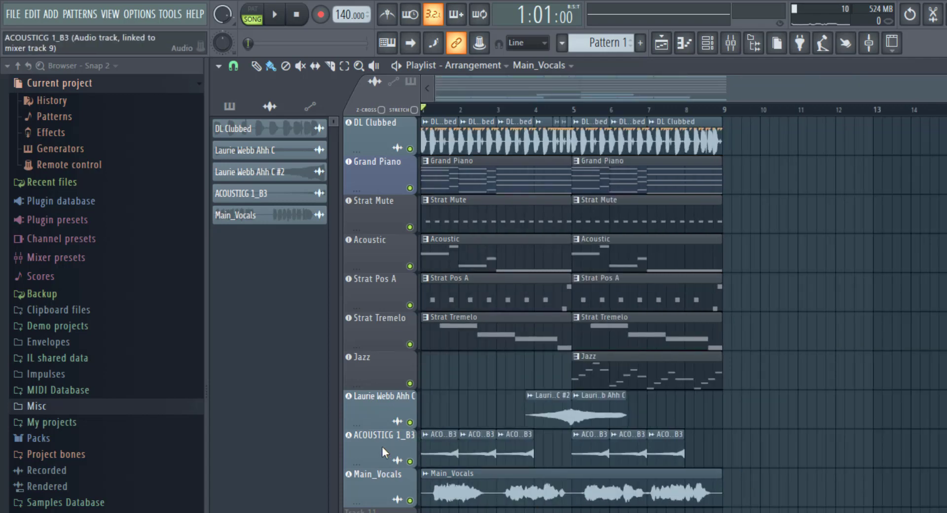
- Solo the DL Clubbed track and start playback from bar 1
right_click(409, 148)
key("space")
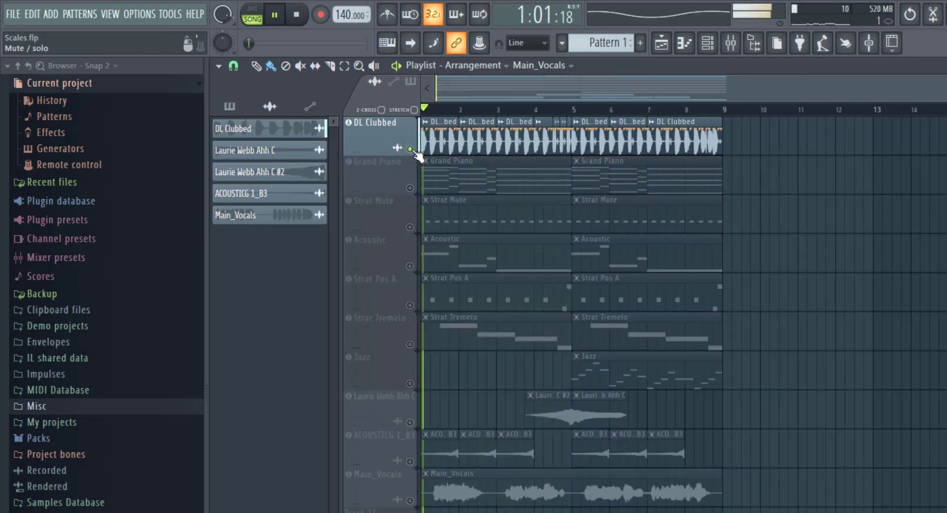
- Stop the song and play only the first bar of the soloed DL Clubbed loop, checking its kick hits
key("space")
right_click(410, 148)
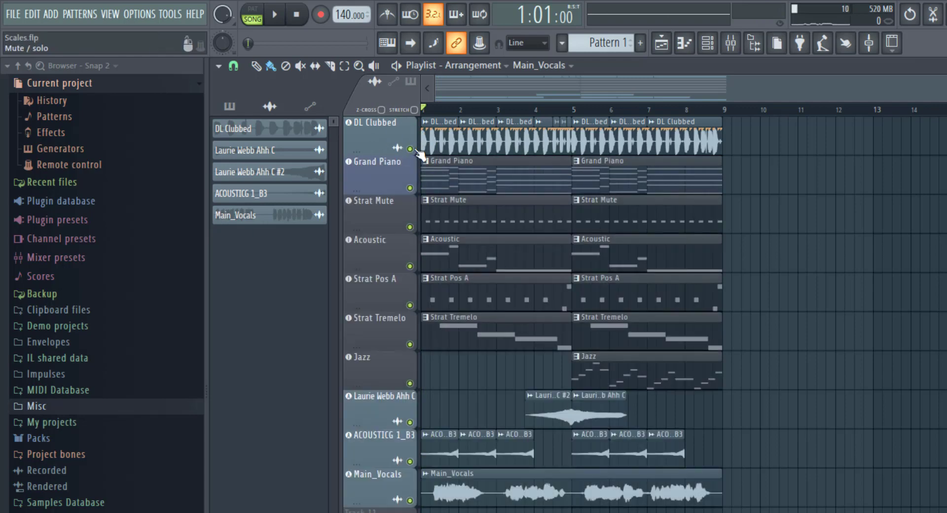
right_click(413, 149)
scroll(416, 149, "up", 5)
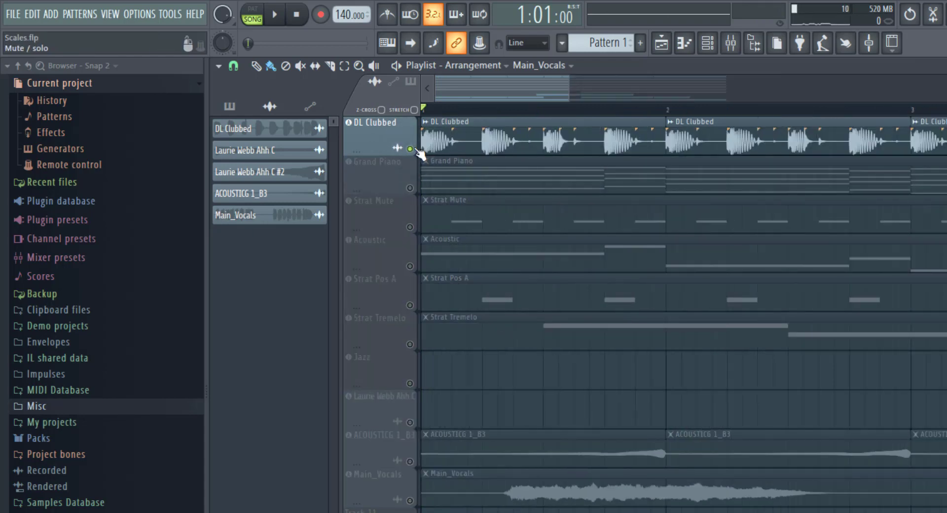
key("space")
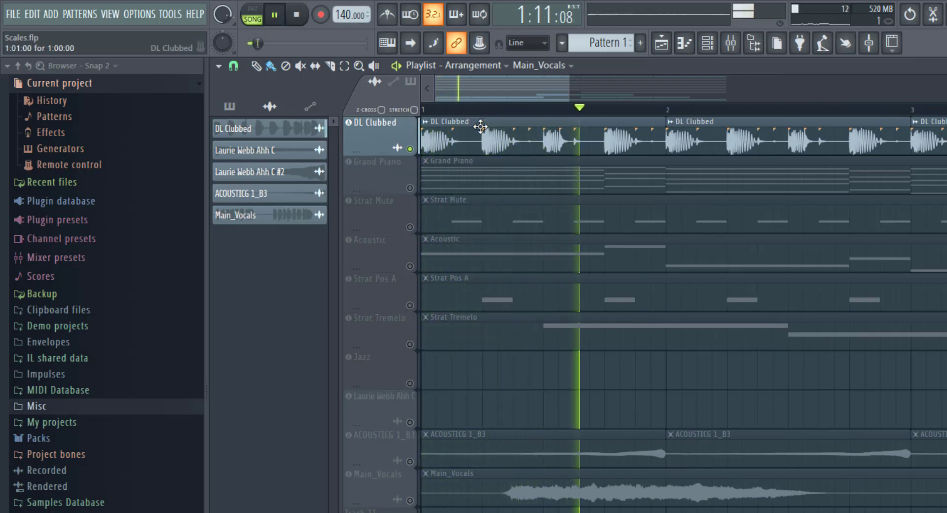
key("space")
- Examine the first kick in the DL Clubbed waveform, marking the time from 1:01:00 to 1:03:00 and clearing the selection
scroll(481, 127, "down", 5)
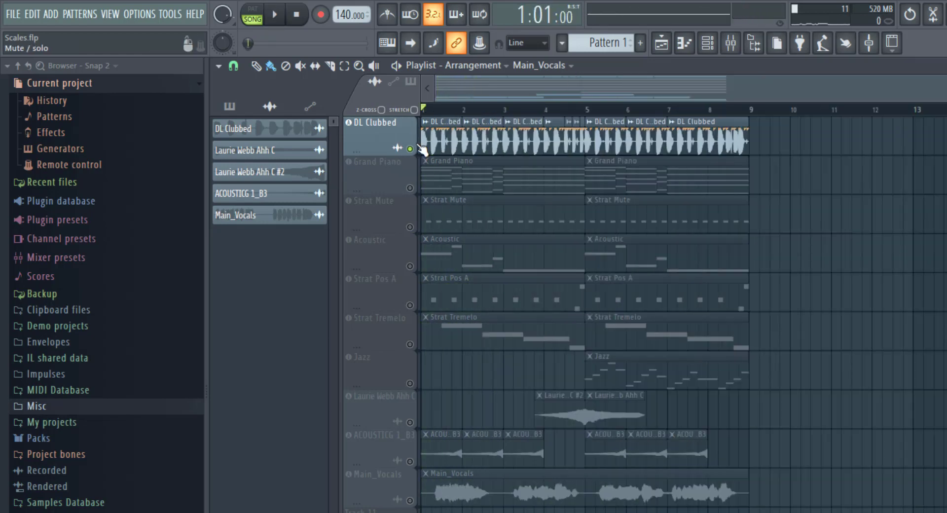
scroll(421, 148, "up", 5)
scroll(420, 147, "up", 3)
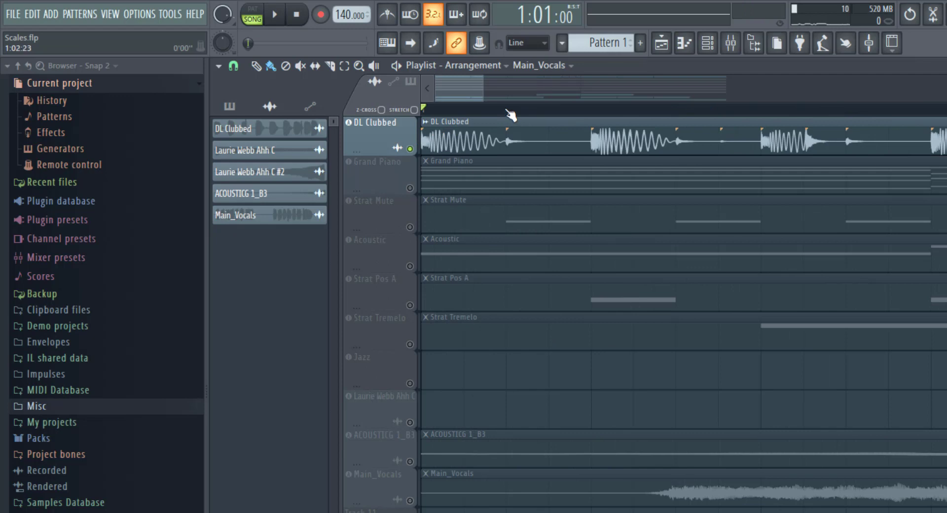
left_click_drag(506, 109, 391, 123)
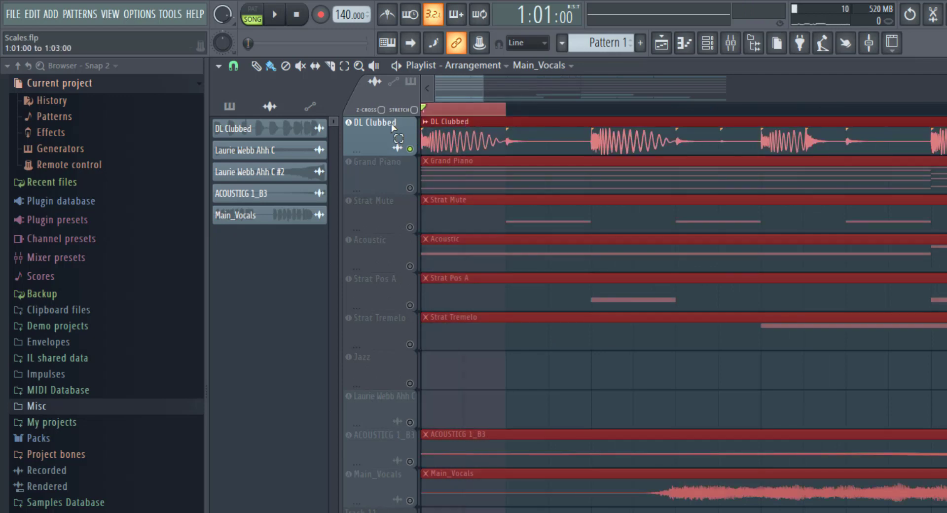
left_click(455, 115)
- Unsolo the DL Clubbed track so all tracks are active, and save the project
scroll(458, 117, "down", 3)
right_click(409, 149)
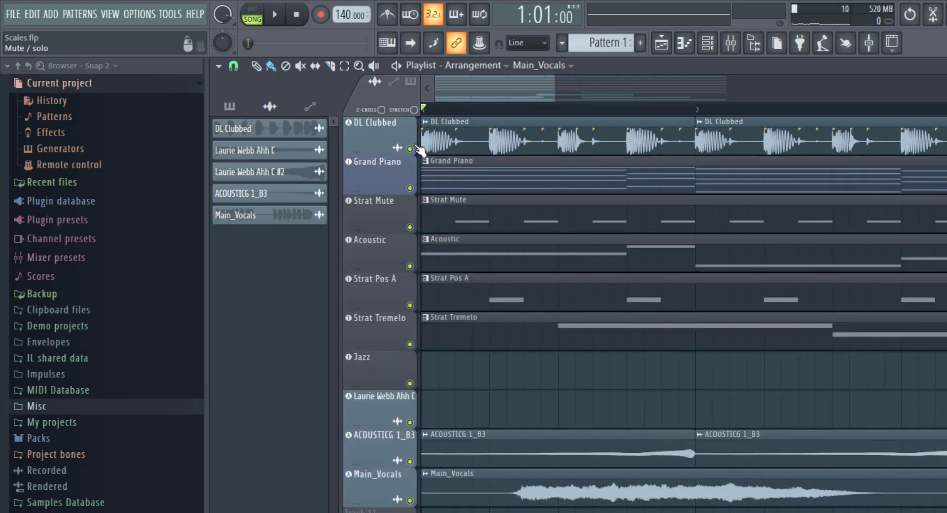
scroll(574, 381, "down", 5)
key("ctrl+s")
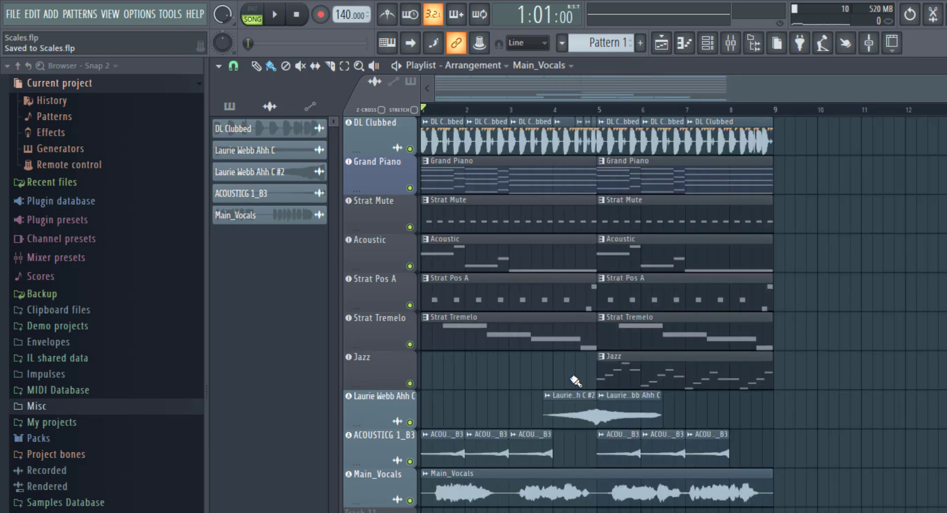
- Check the Main_Vocals channel's pitch settings while playing the song from bar 1, and close the channel settings
double_click(556, 476)
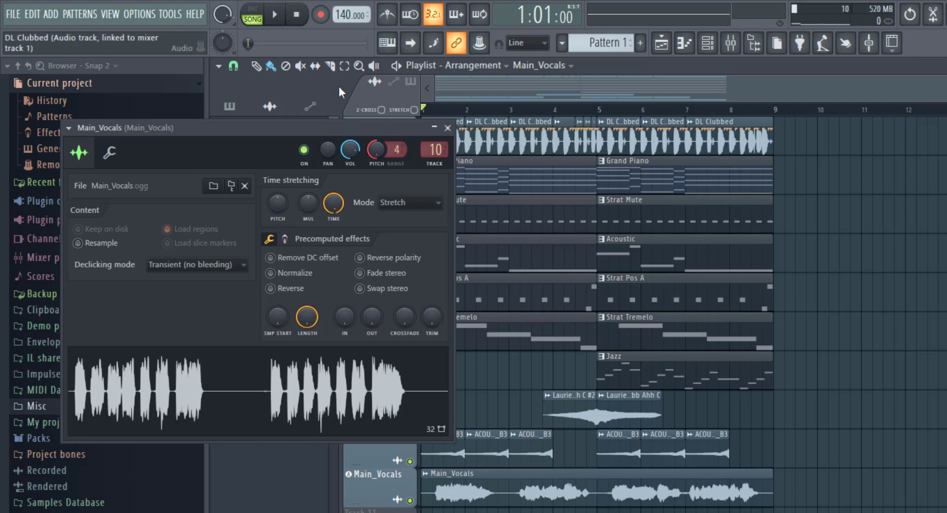
left_click(275, 20)
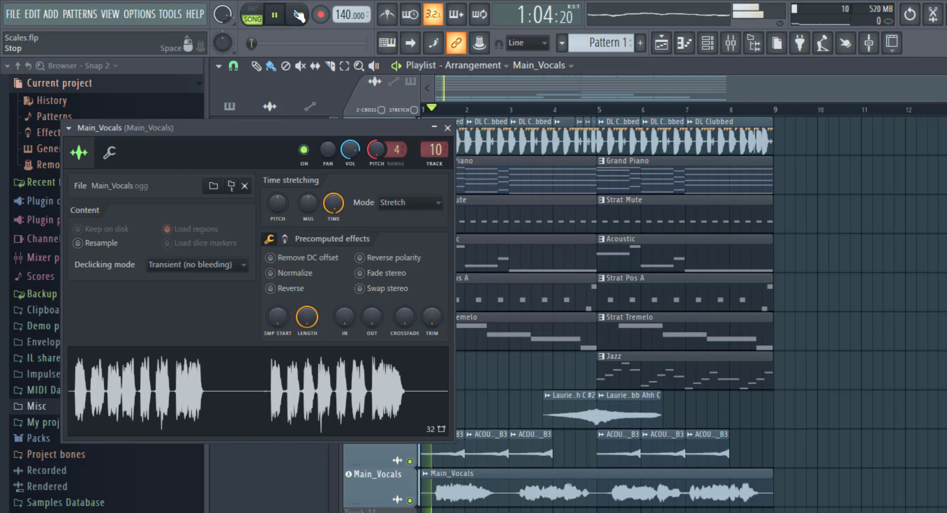
key("space")
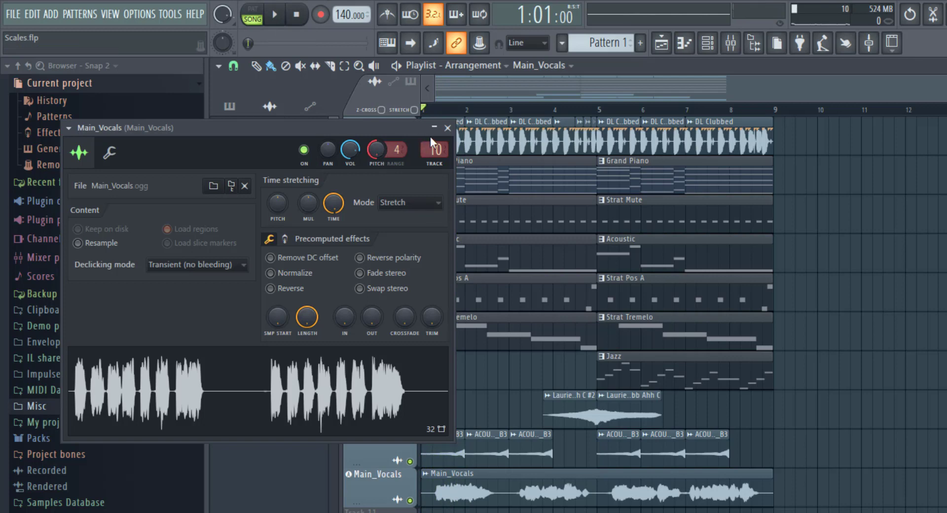
left_click(447, 128)
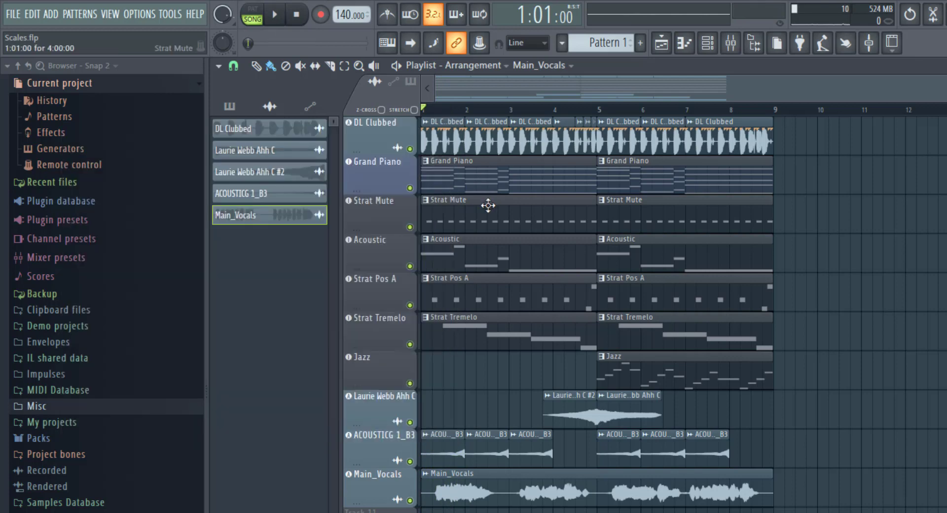
- Delete Pattern 1 from the project's pattern list
left_click(247, 104)
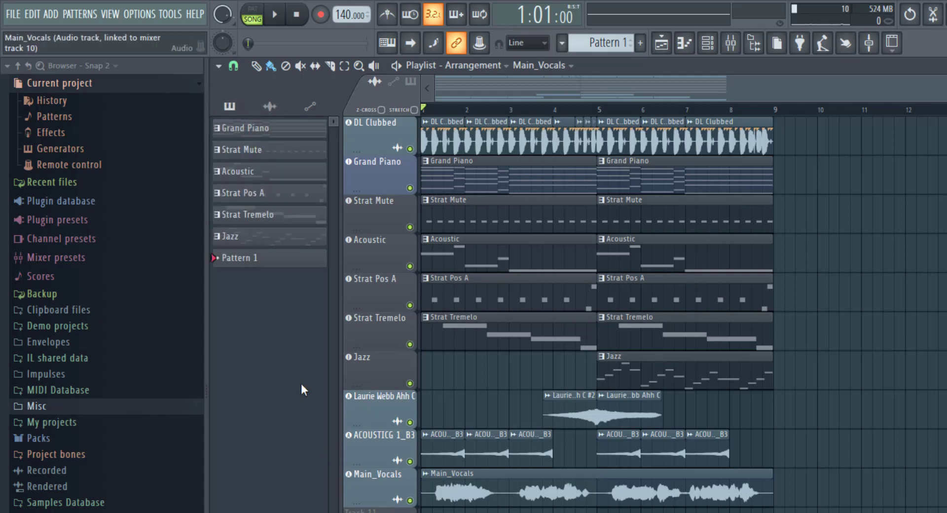
right_click(282, 261)
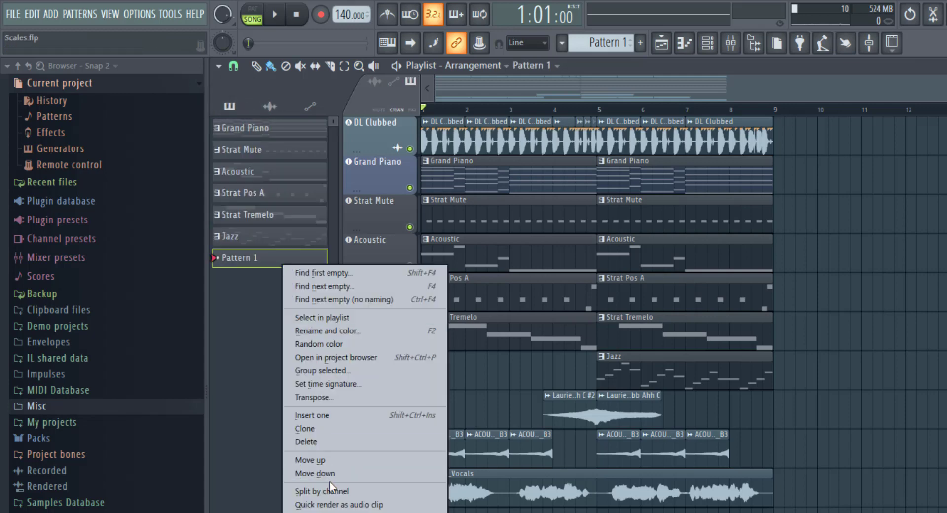
left_click(322, 441)
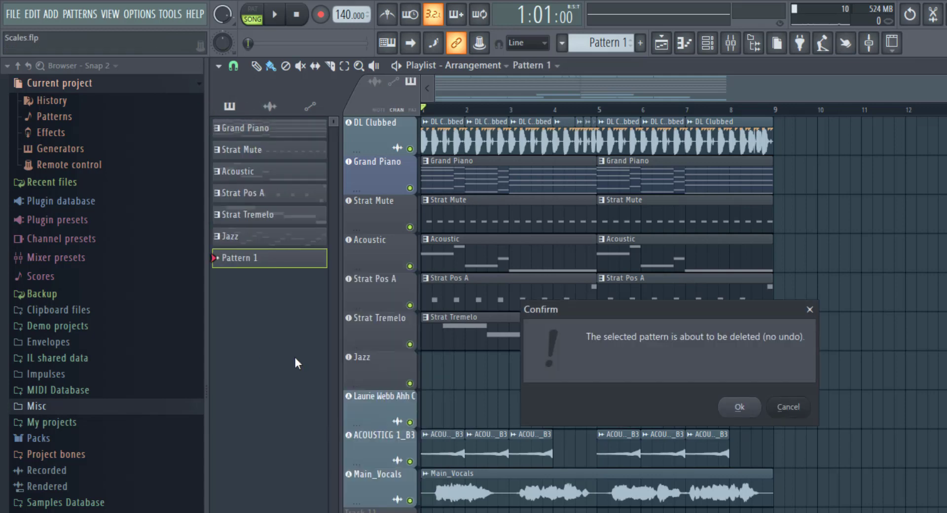
key("Return")
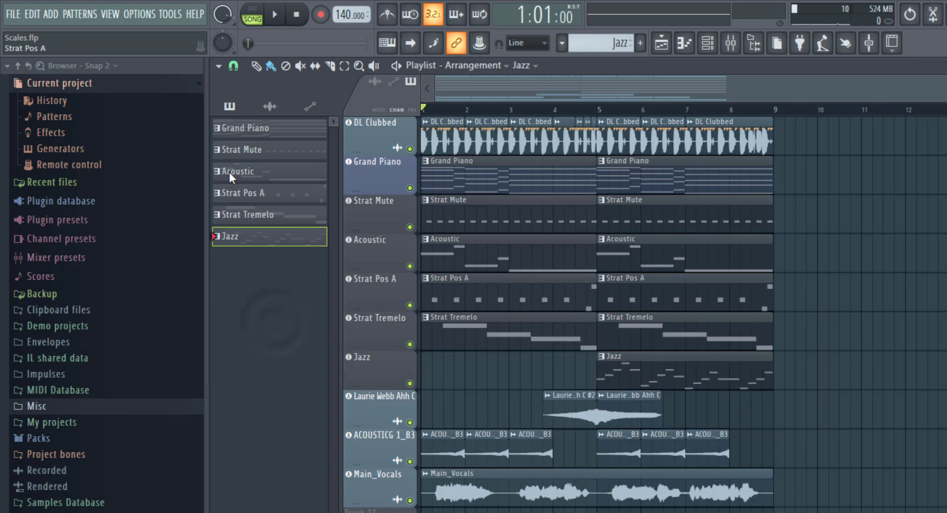
- Transpose all six patterns from Grand Piano to Jazz by +4 semitones, and briefly play the song
left_click(236, 161)
left_click(244, 129, "ctrl")
left_click(243, 172, "ctrl")
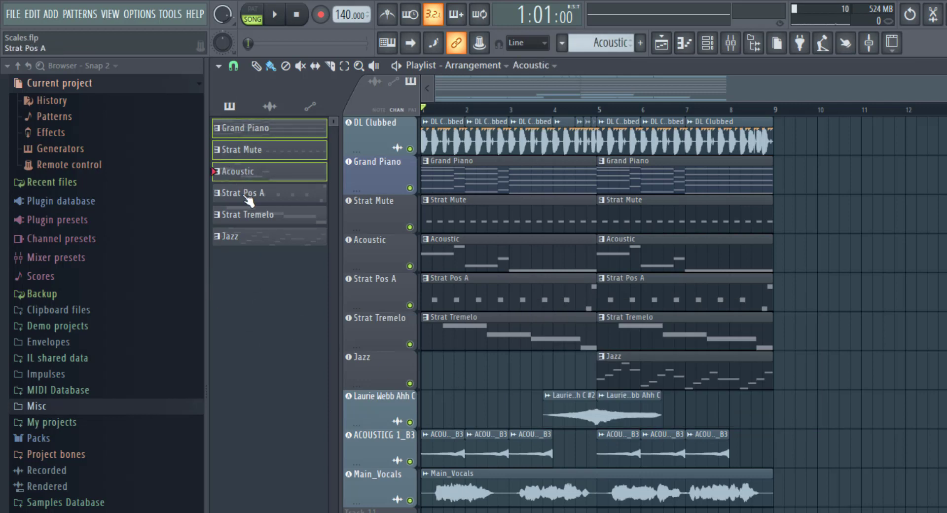
left_click(246, 198, "ctrl")
left_click(243, 216, "ctrl")
left_click(242, 239, "ctrl")
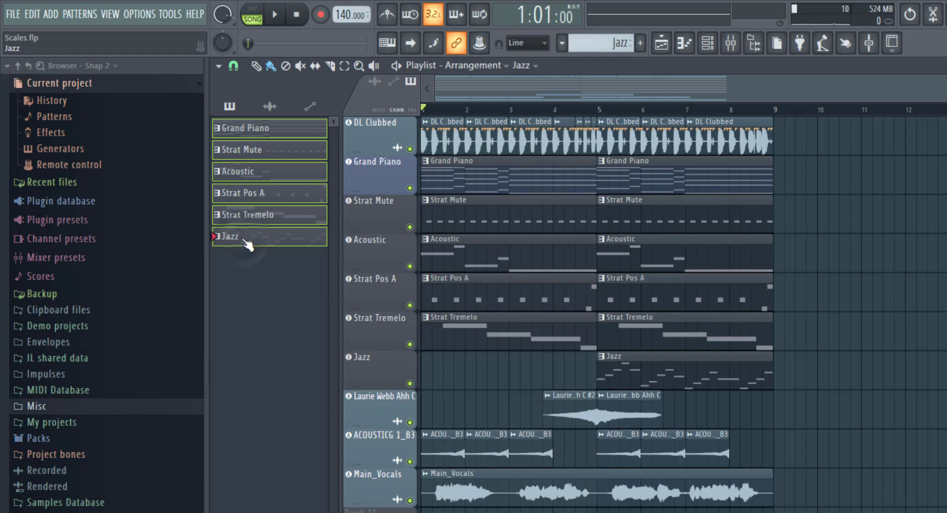
right_click(245, 171)
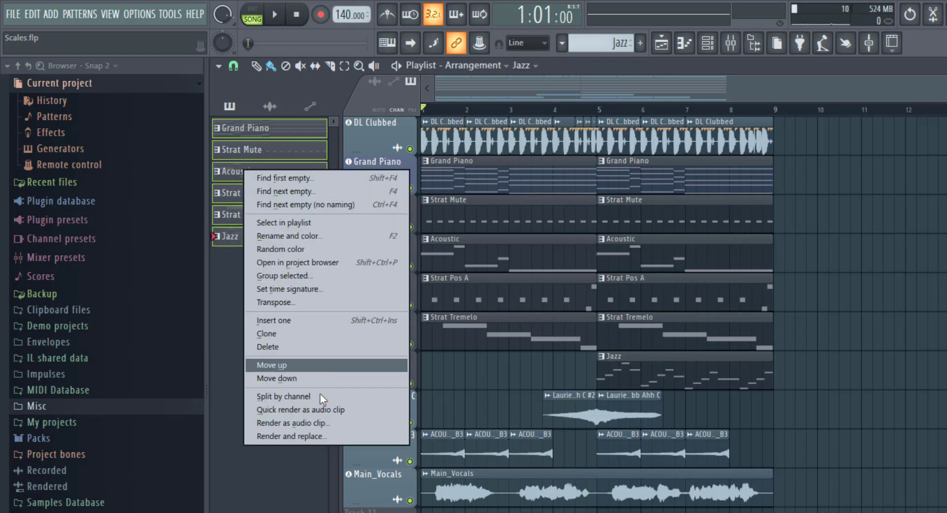
left_click(320, 312)
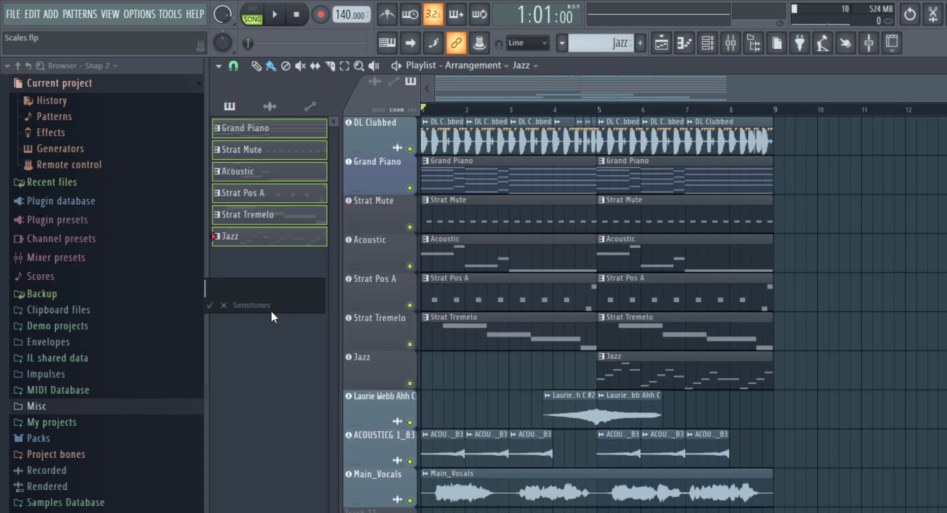
type("+4")
key("Return")
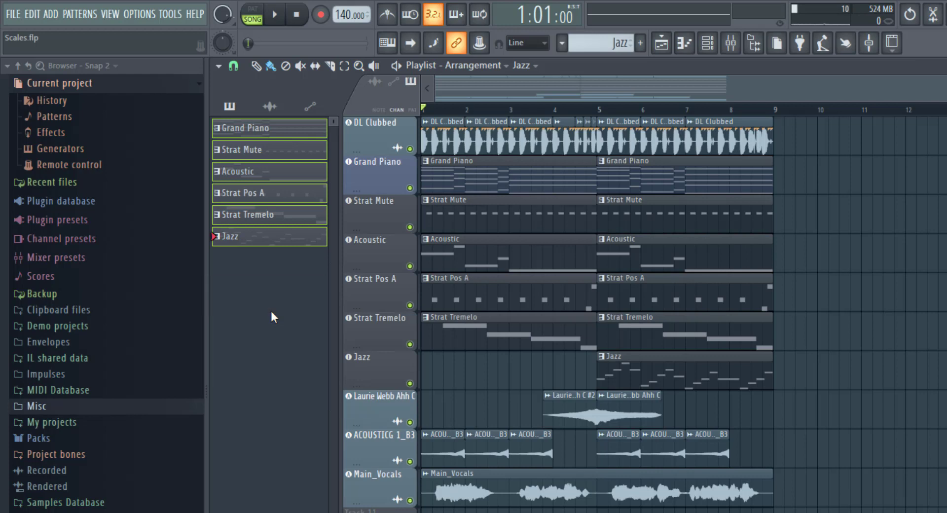
key("space")
key("space")
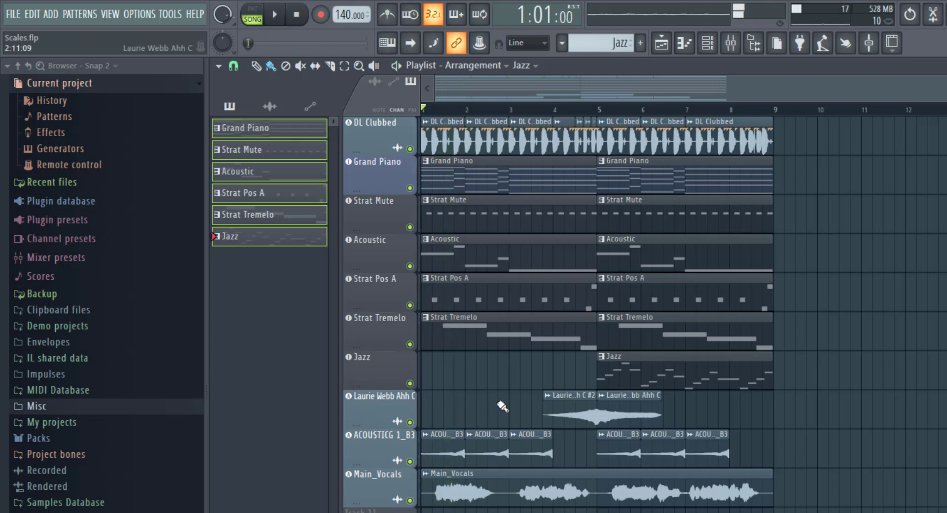
- Reset the Main_Vocals channel pitch to its default and close the channel settings
left_click(469, 474)
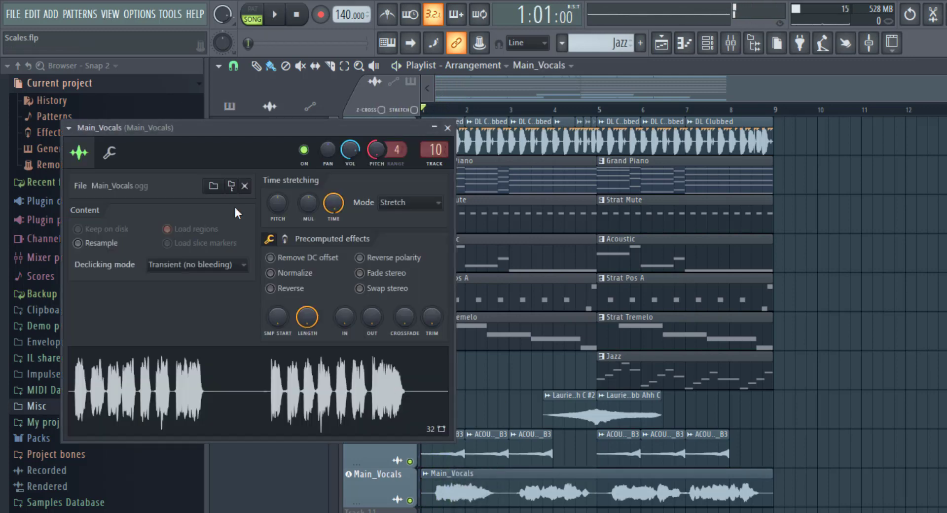
right_click(374, 151)
left_click(392, 167)
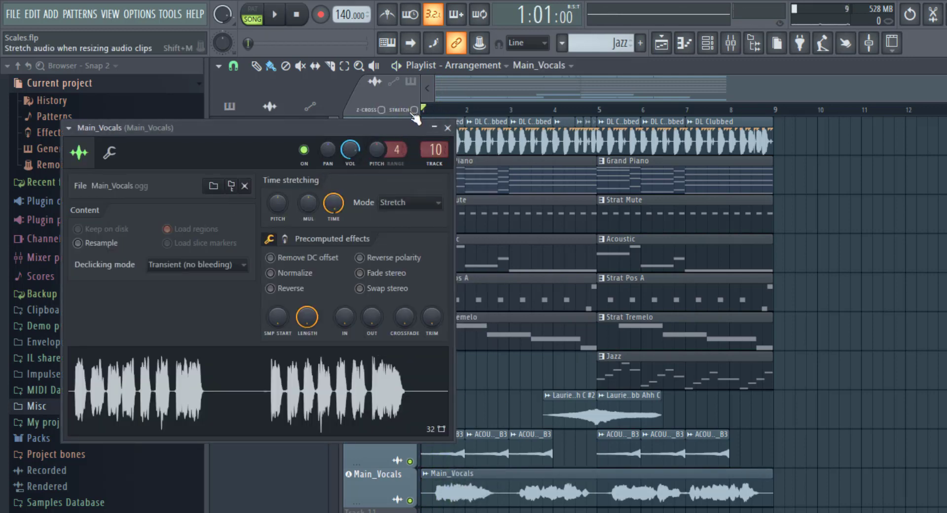
left_click(447, 127)
- Adjust the time-stretching pitch shift of the ACOUSTICG 1_B3 sample to match the transposed patterns
left_click_drag(536, 464, 495, 426)
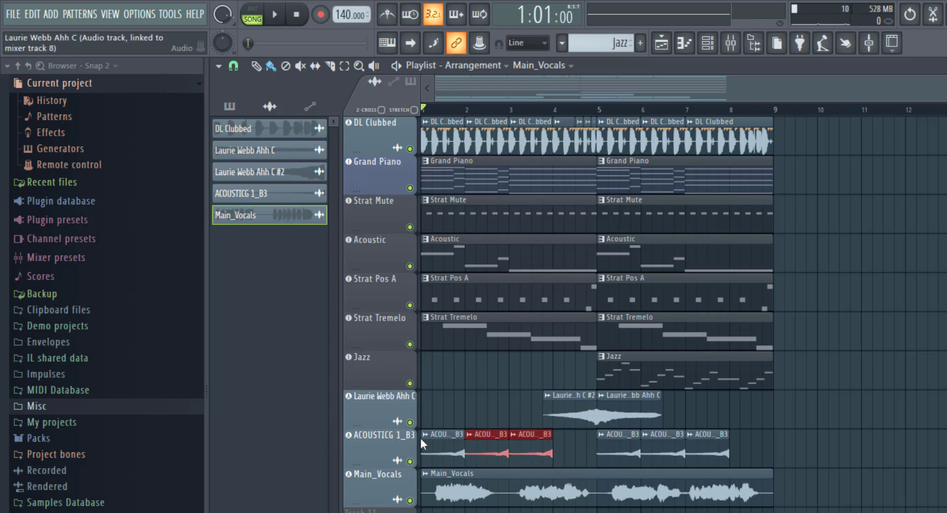
left_click(672, 511, "ctrl")
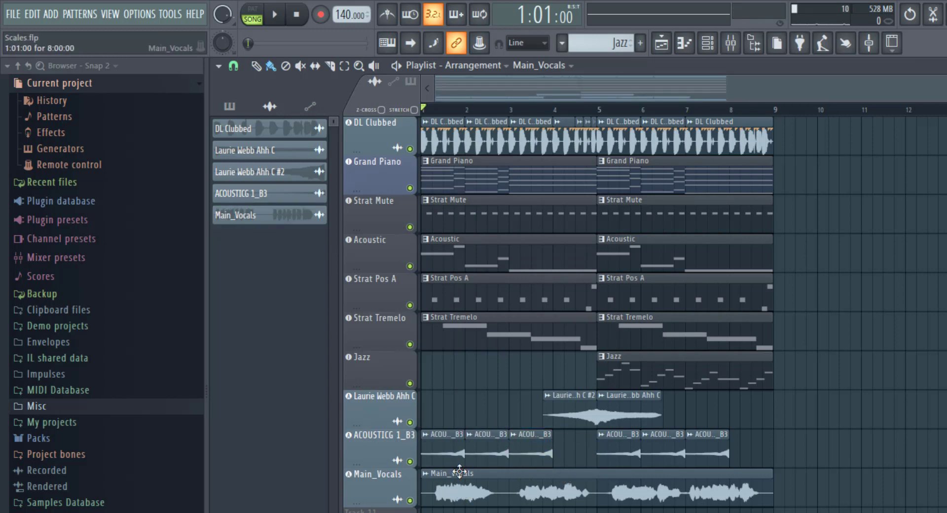
double_click(444, 454)
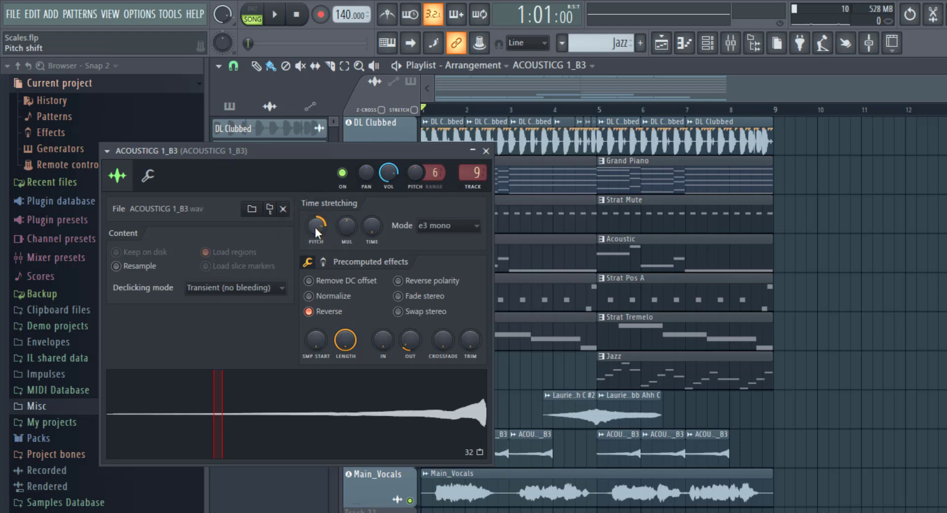
left_click_drag(315, 225, 314, 212)
left_click_drag(315, 225, 316, 231)
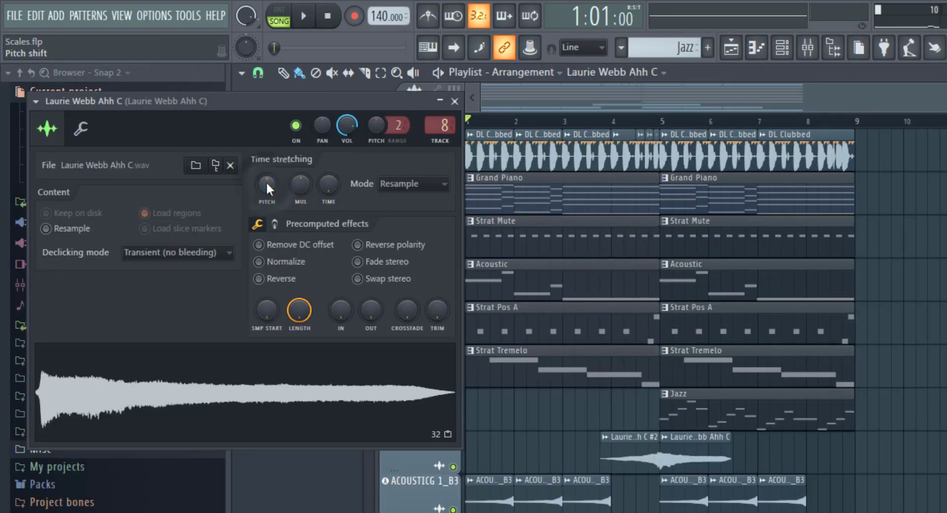
- Raise the time-stretching pitch of Laurie Webb Ahh C, set its stretch mode to e3 mono, and play the song from bar 1
left_click_drag(240, 164, 266, 181)
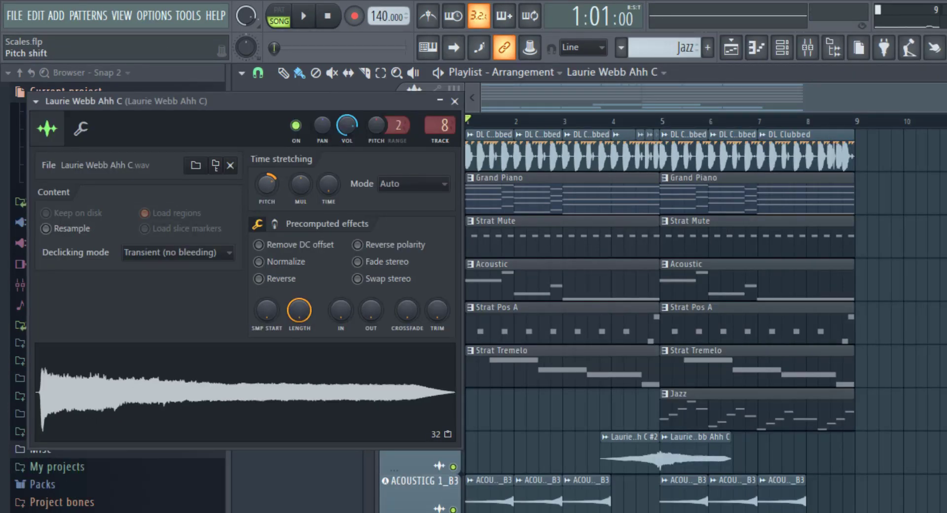
left_click(380, 181)
left_click(391, 272)
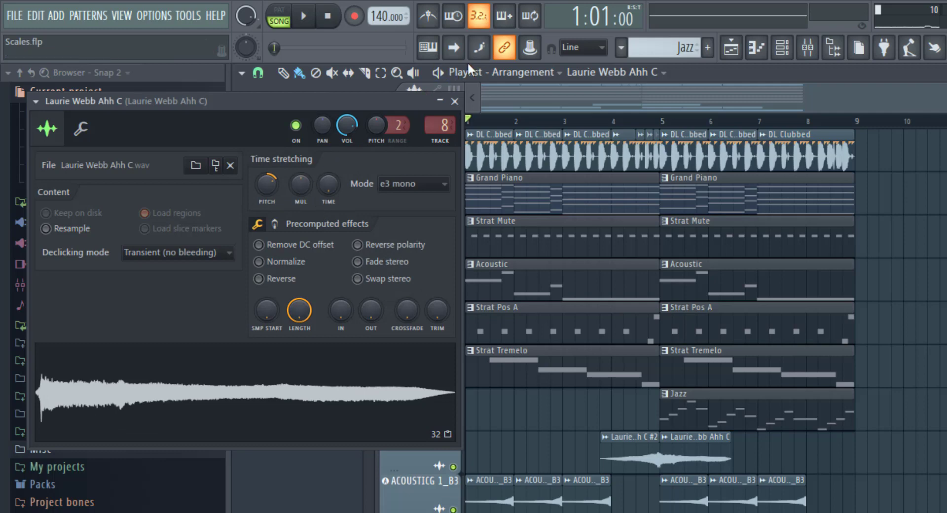
left_click(454, 101)
key("space")
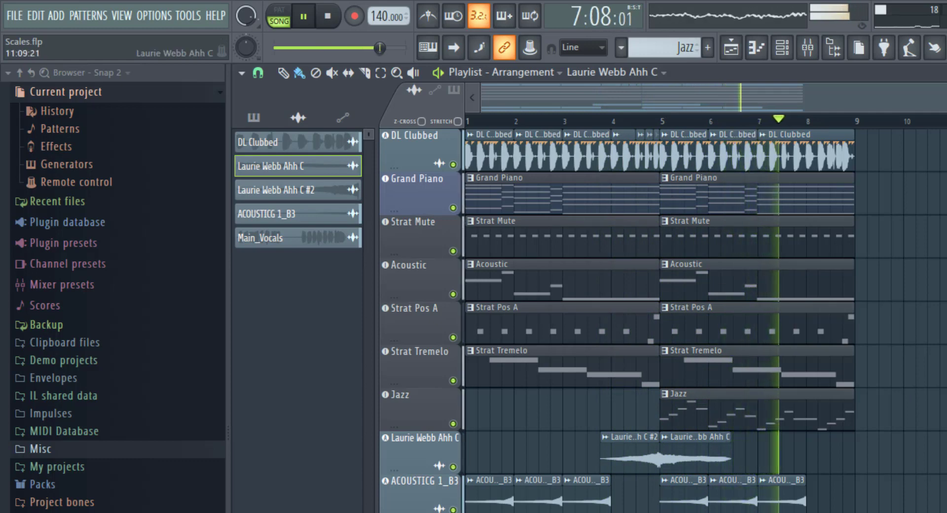
left_click(326, 18)
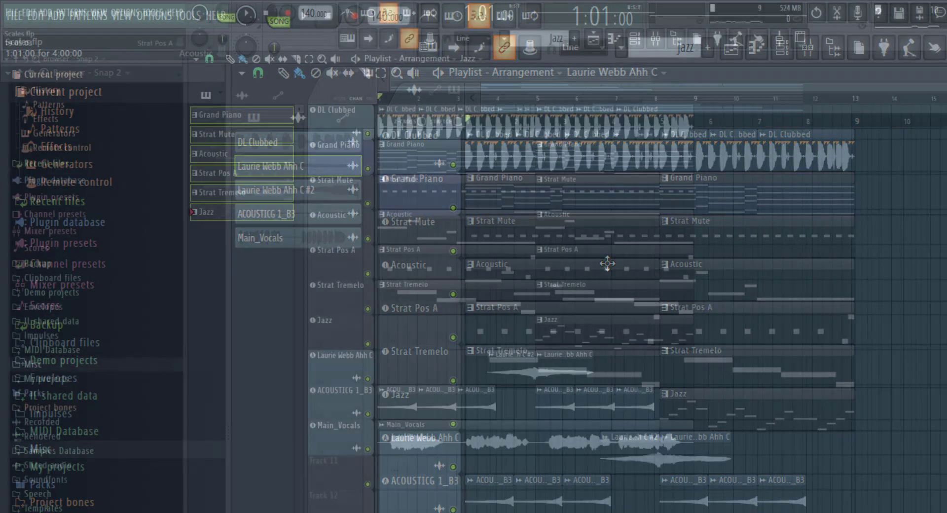